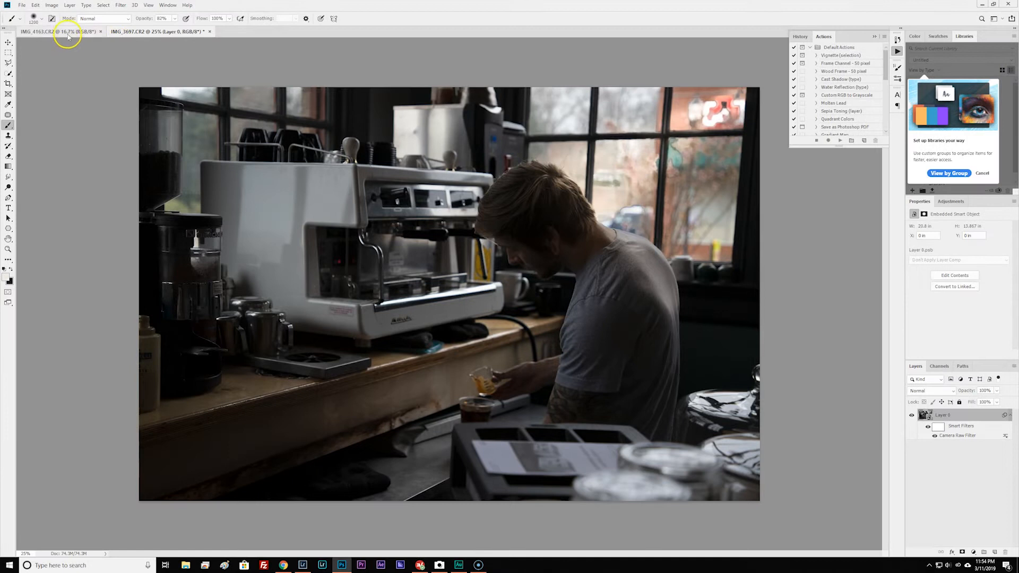
In the IMG_4163.CR2 staircase photo, unlock the Background layer and add a new empty layer above it.
click(64, 31)
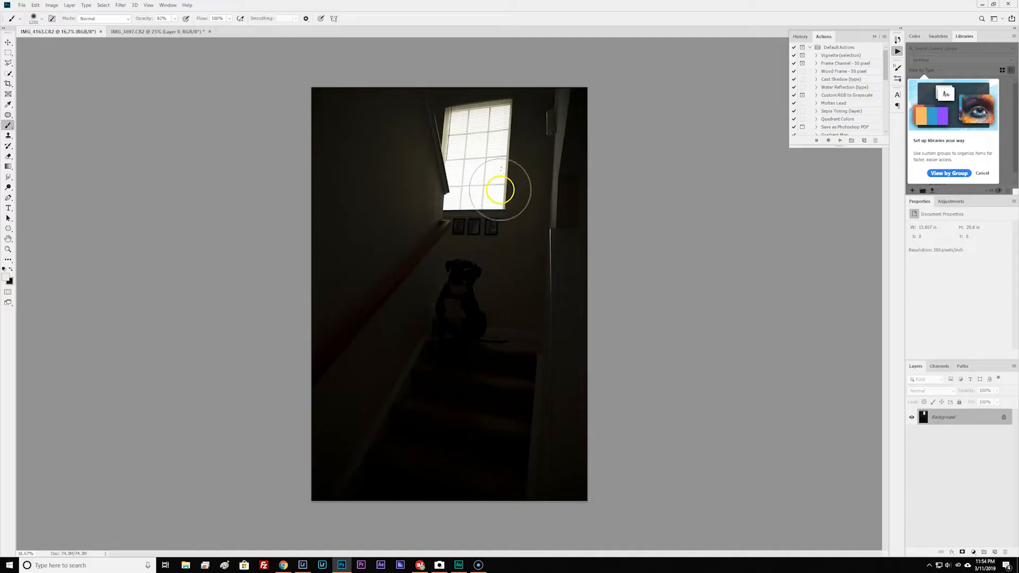
click(1006, 416)
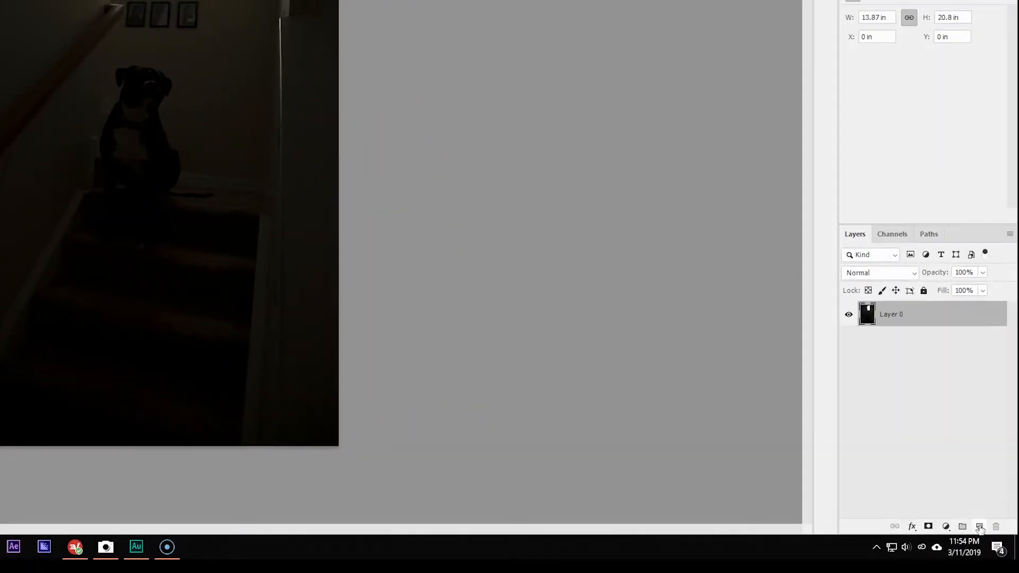
click(979, 527)
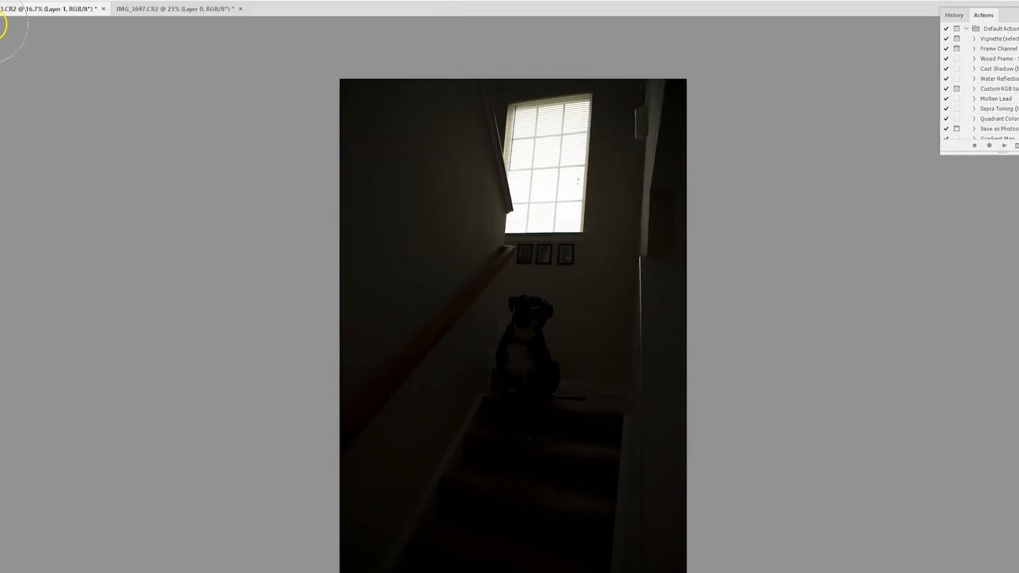
Outline a slanted light-beam shape with the Polygonal Lasso, from the window across the adjacent wall above the handrail.
click(9, 76)
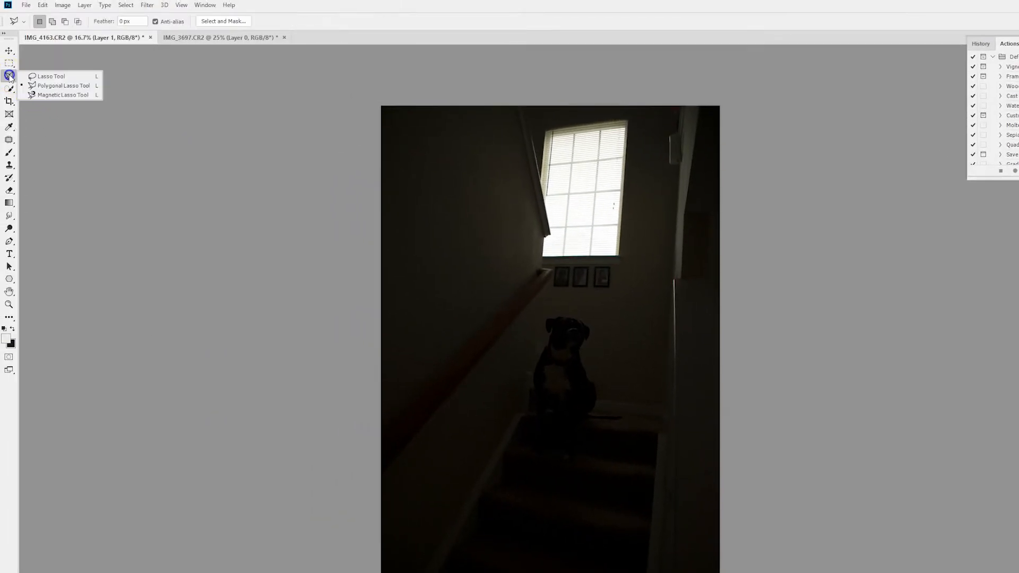
click(47, 76)
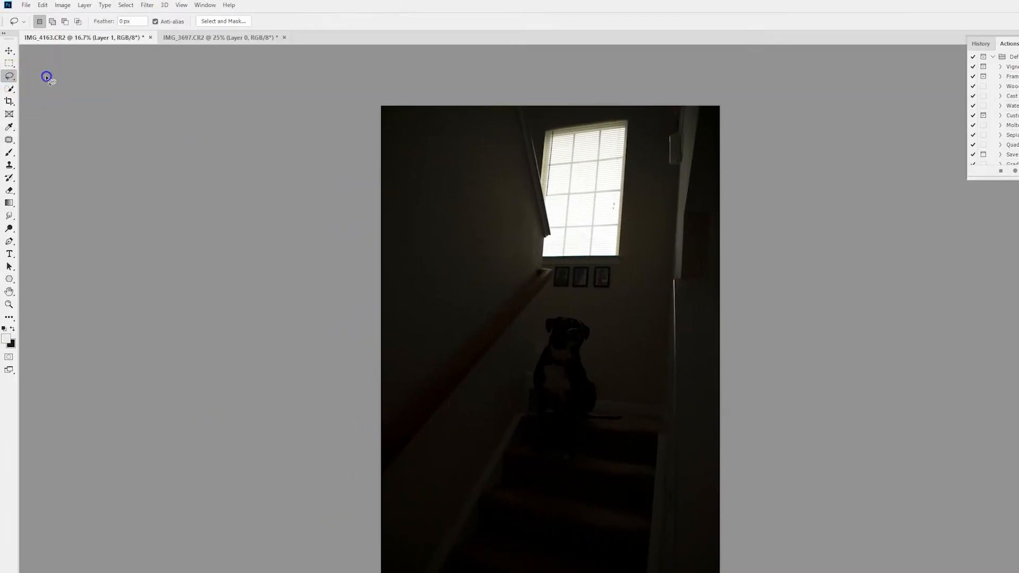
click(9, 78)
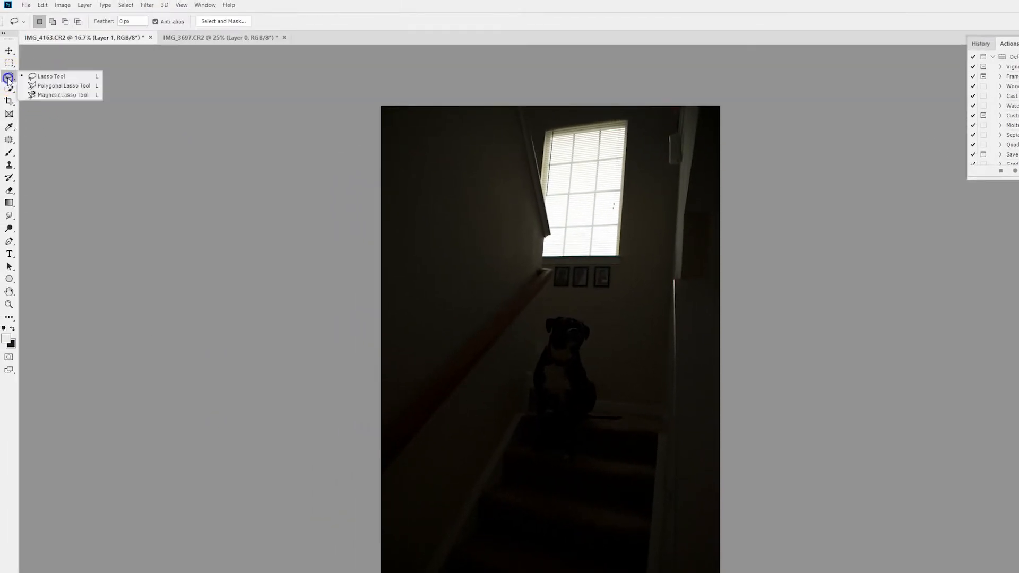
click(80, 89)
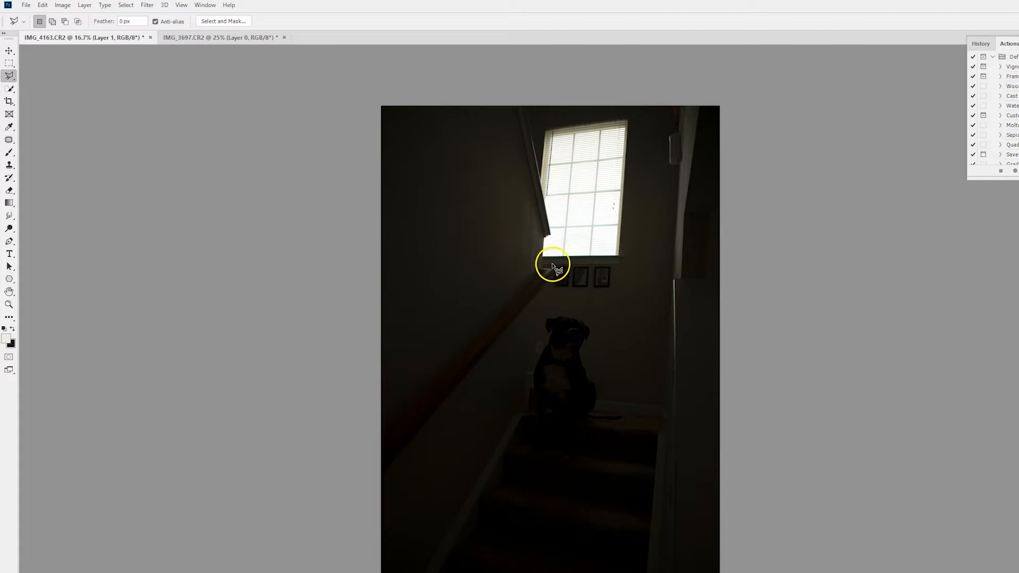
click(535, 153)
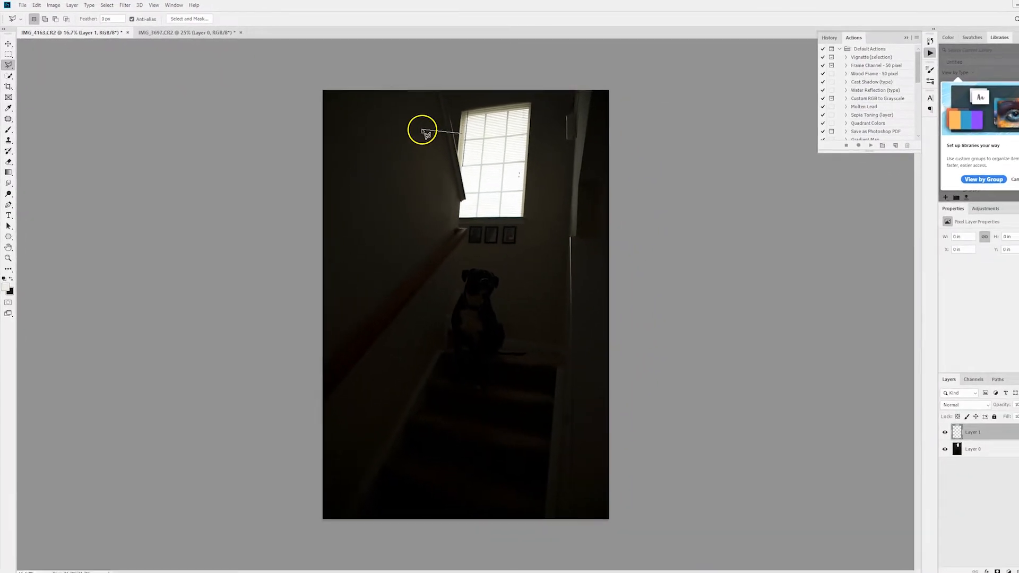
click(401, 135)
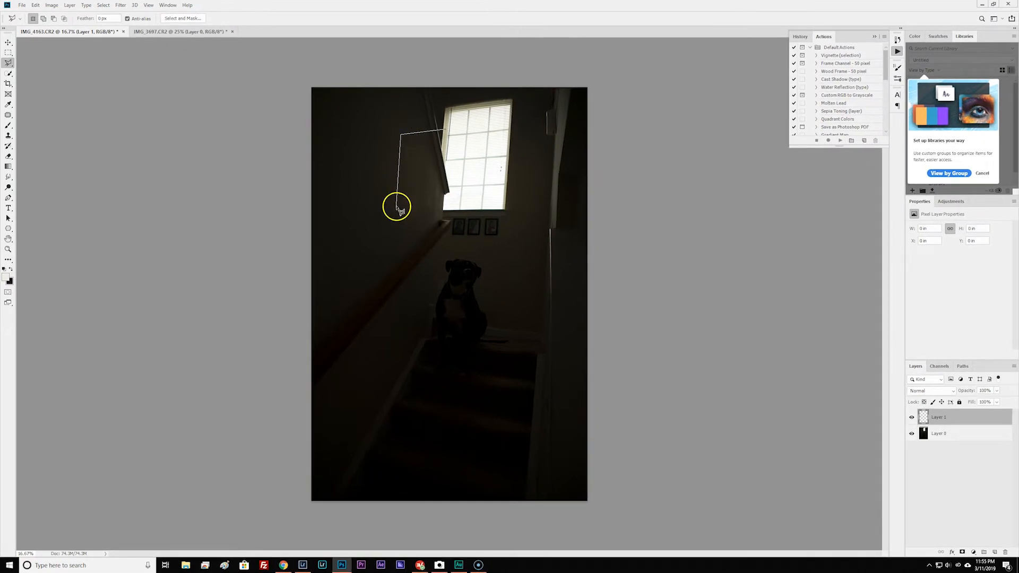
click(387, 244)
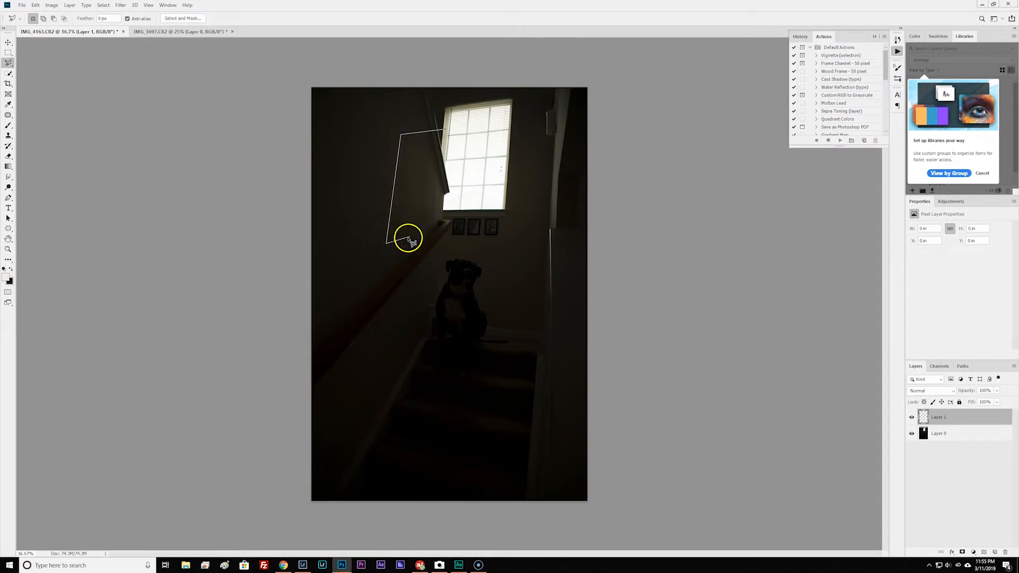
click(466, 208)
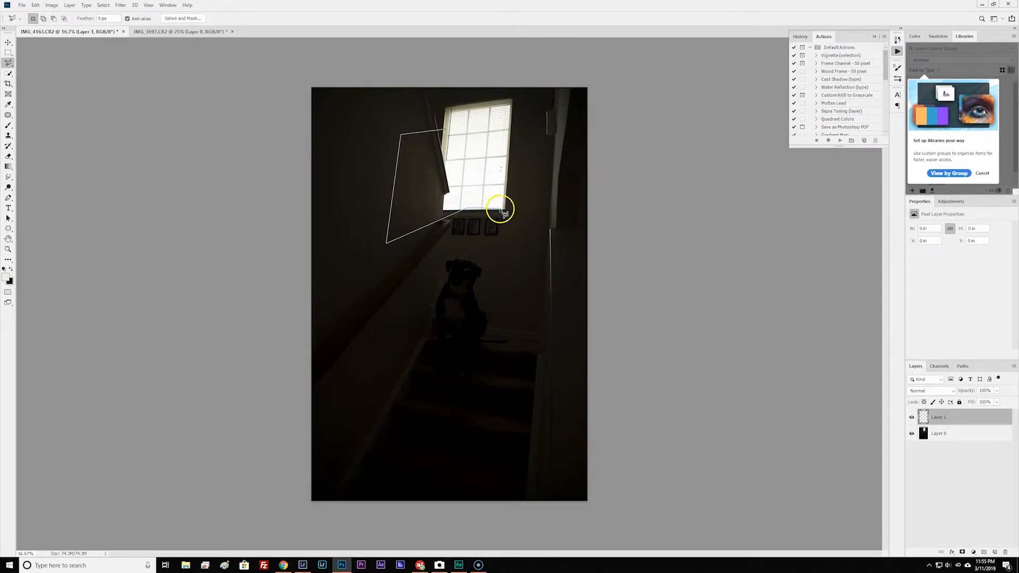
click(501, 208)
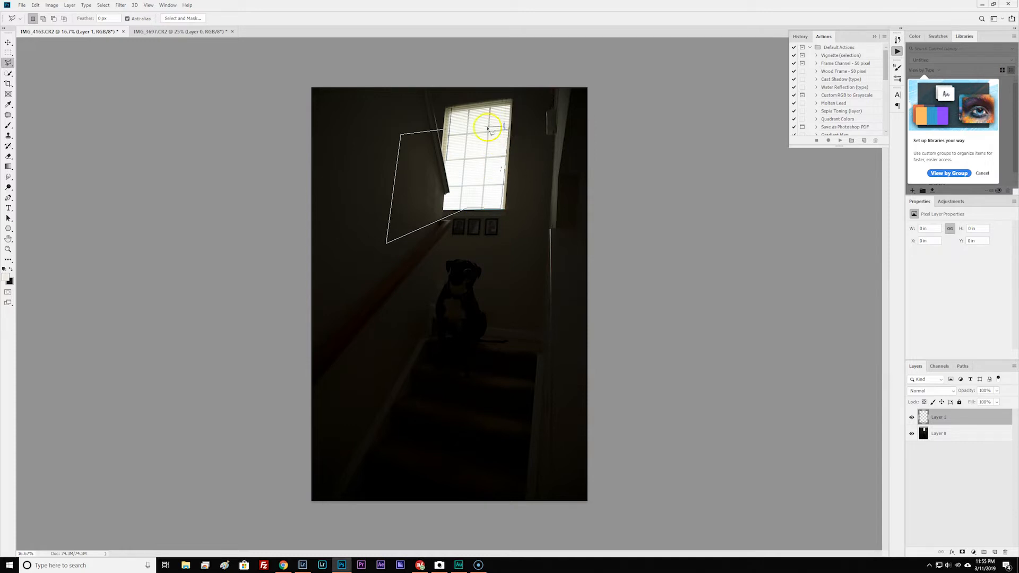
click(446, 131)
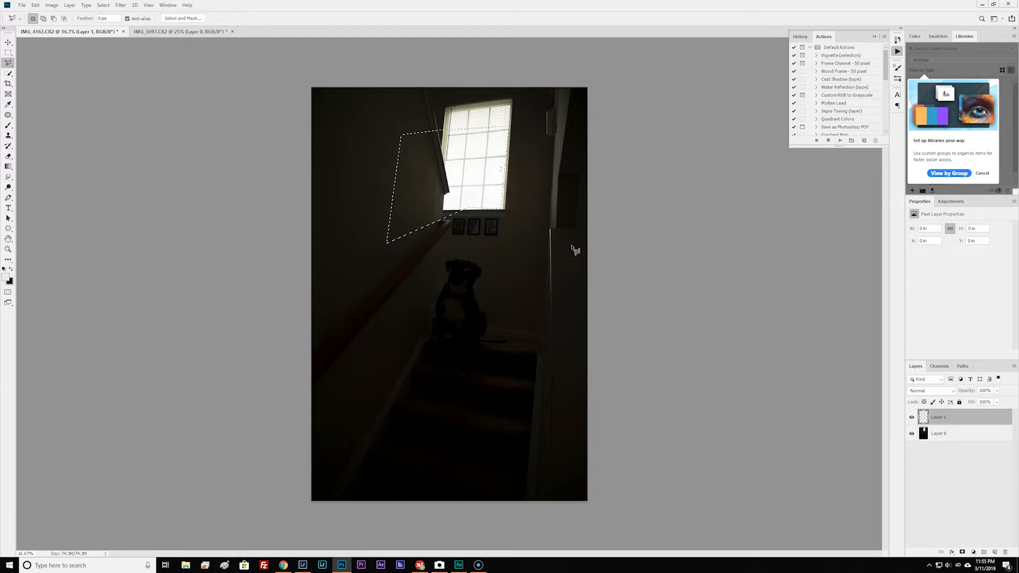
Feather the edges of the light-beam selection.
click(120, 4)
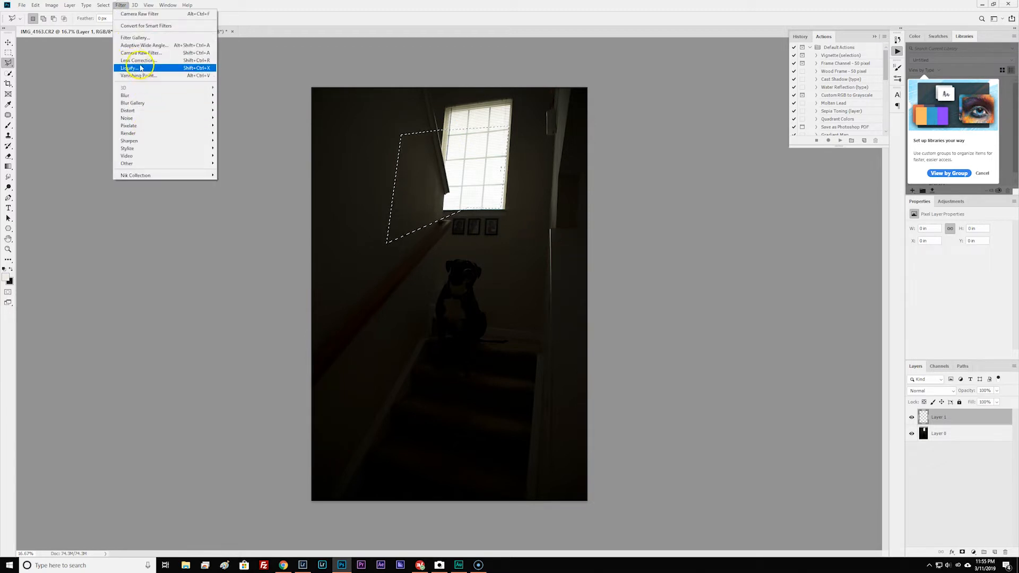
mouse_move(136, 5)
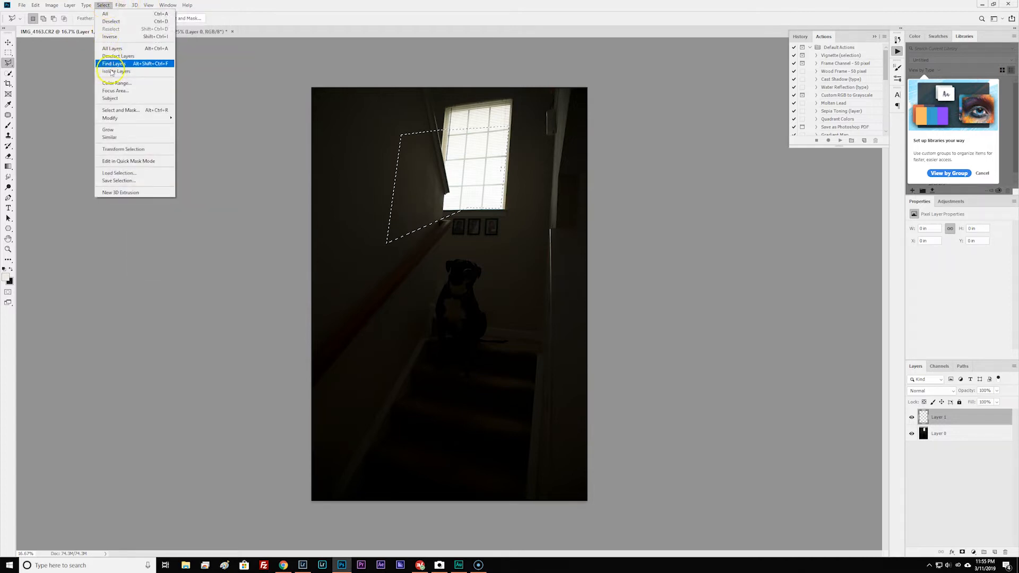
mouse_move(159, 118)
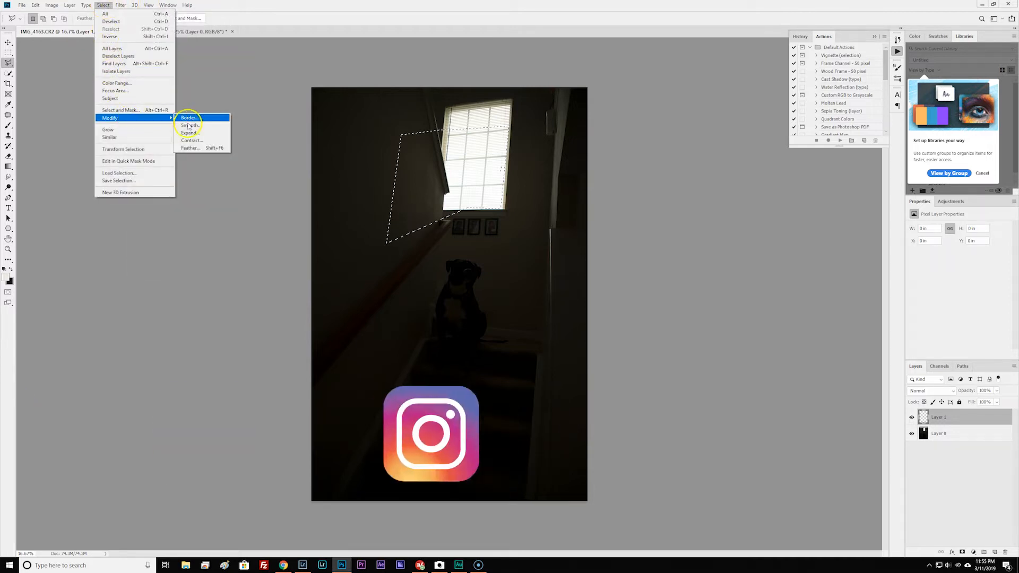
click(205, 149)
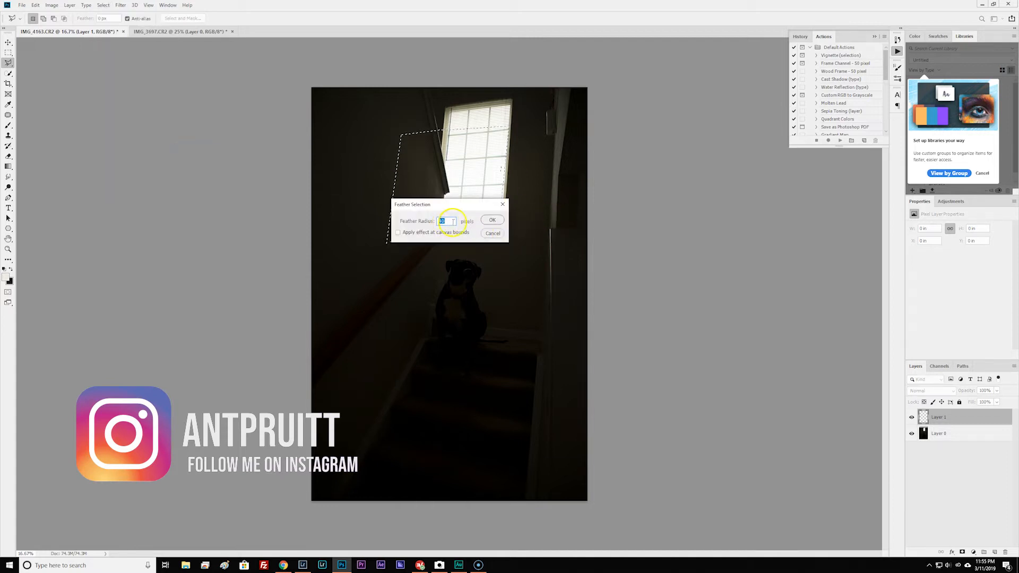
click(492, 221)
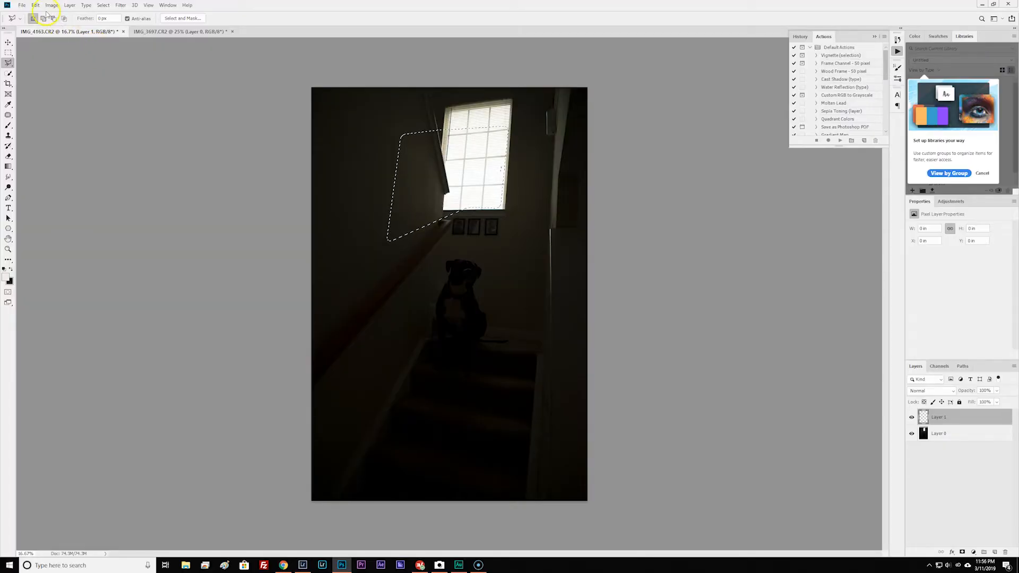
Fill the selection on Layer 1 with the pale cream color #fbfae8, using Normal mode at 100% opacity.
click(35, 7)
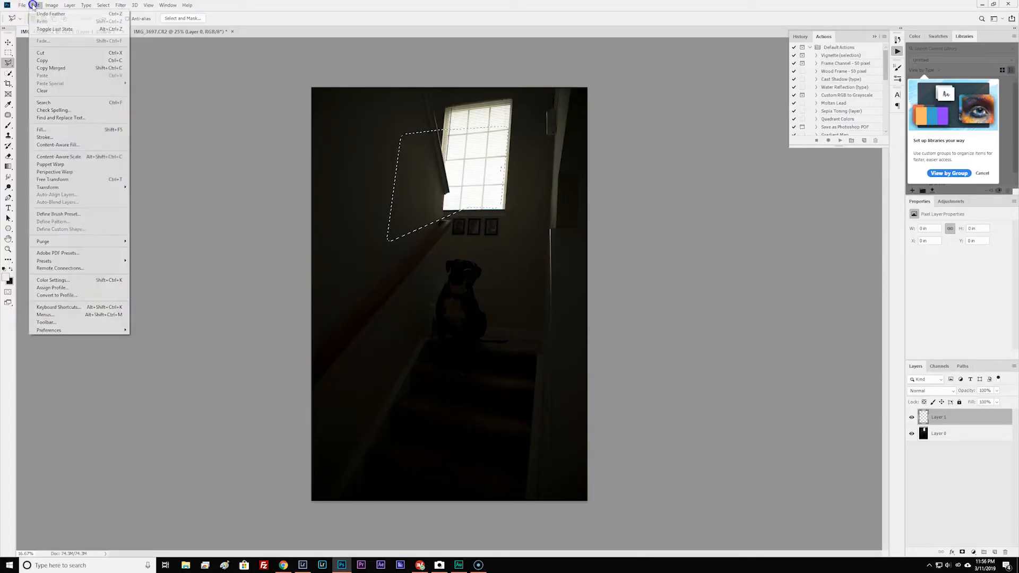
click(40, 131)
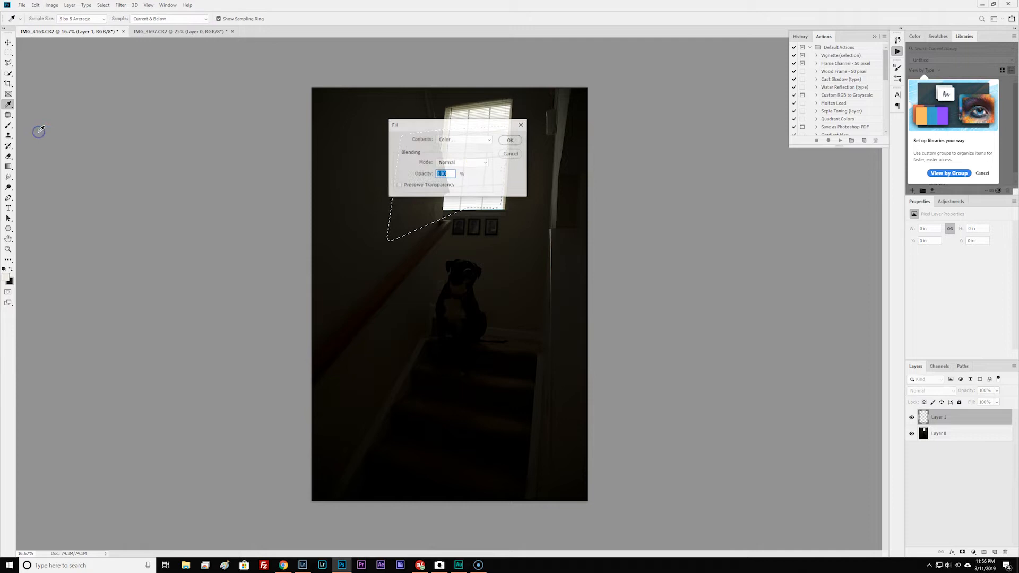
click(454, 140)
click(455, 161)
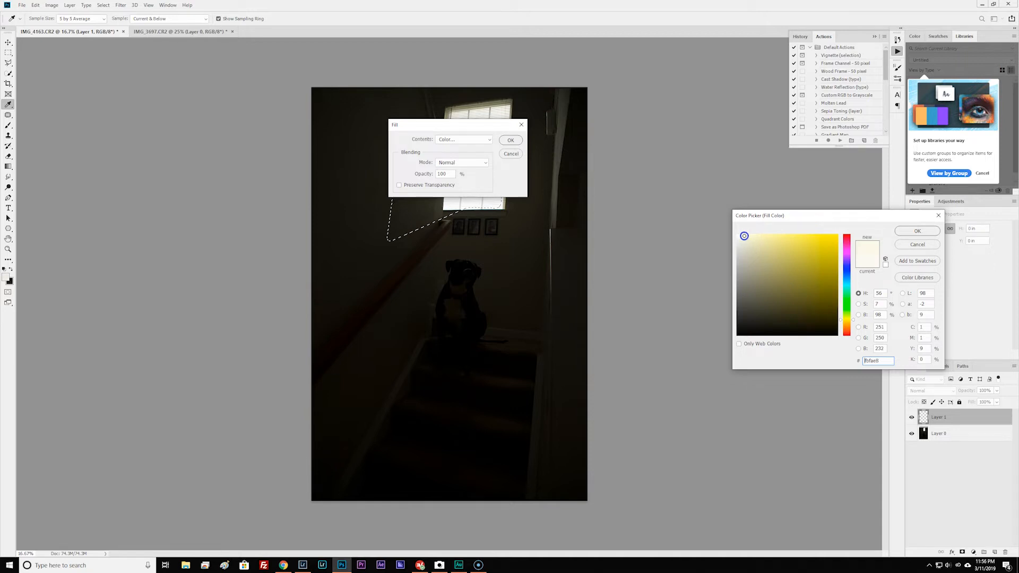
click(917, 231)
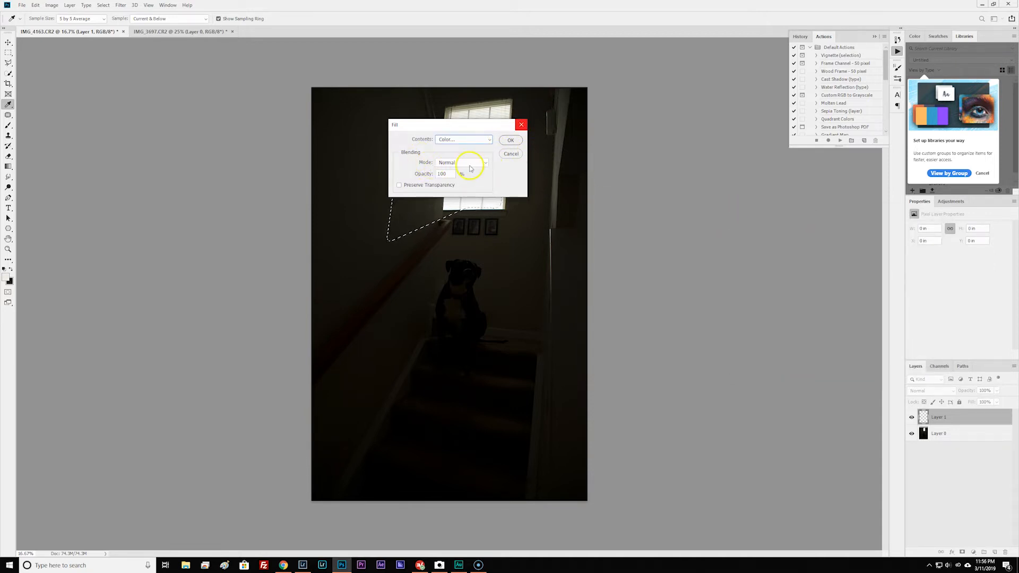
click(513, 143)
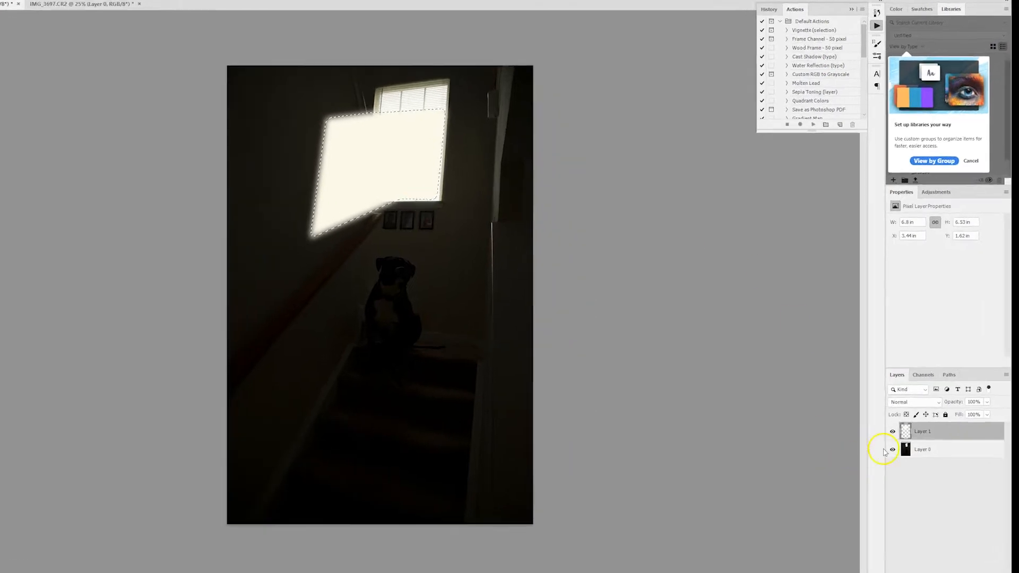
Lower Layer 1's opacity to 35% and its fill to about 52%.
click(997, 391)
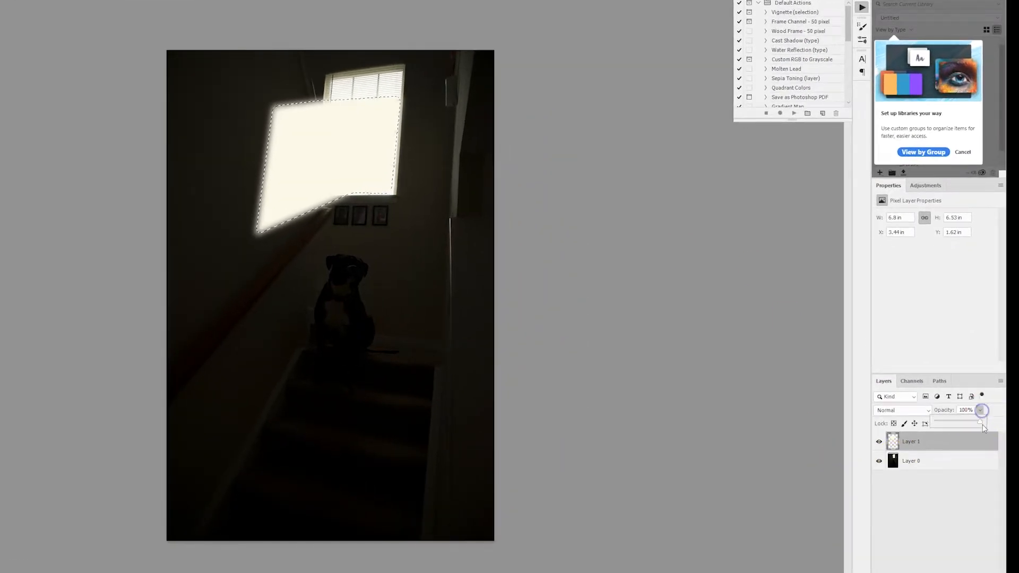
drag(980, 422, 951, 423)
click(980, 423)
drag(980, 435, 964, 437)
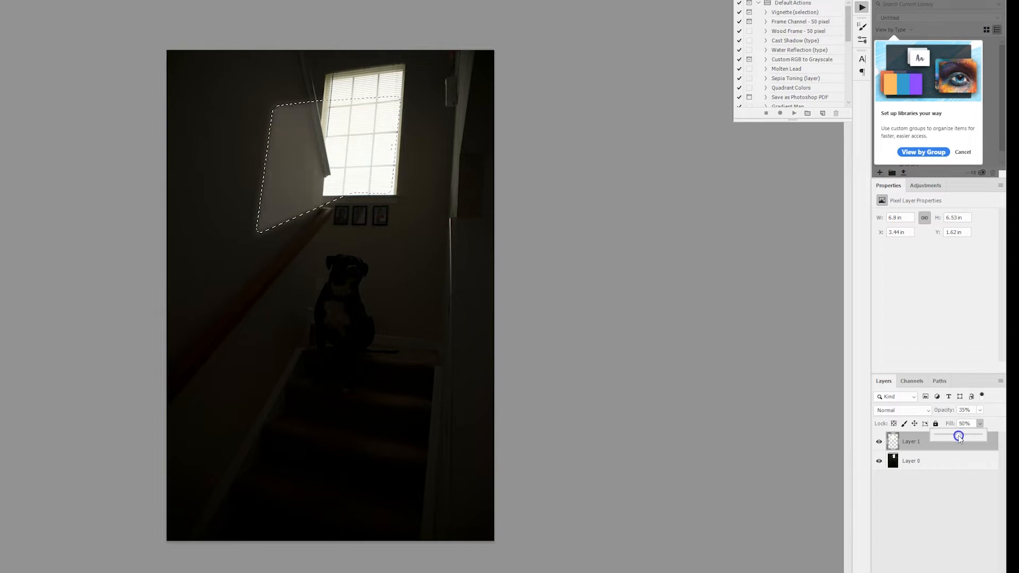
drag(958, 436, 959, 436)
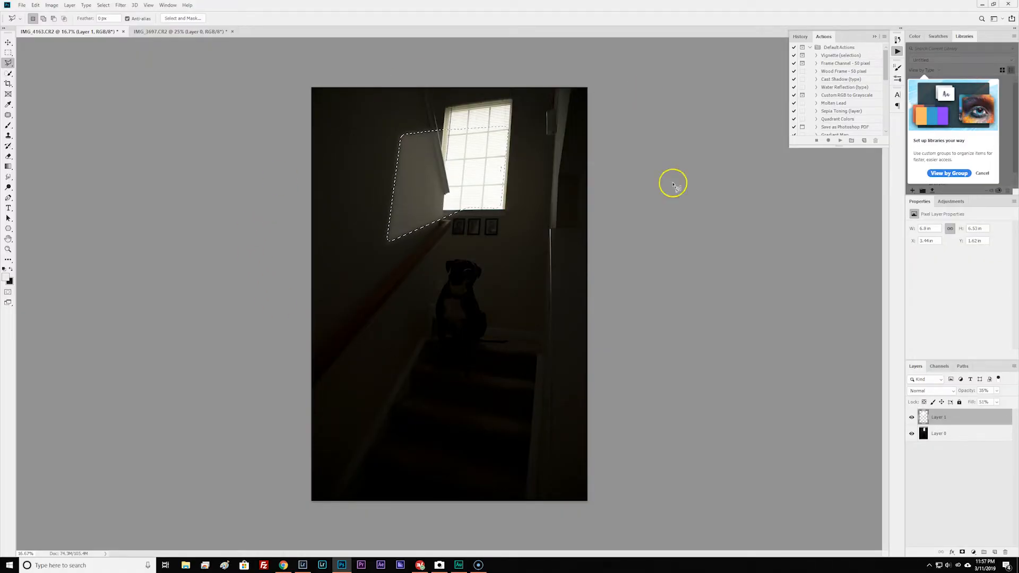
Convert Layer 1 to a Smart Object and apply a Gaussian Blur with a radius of about 142 pixels.
right_click(964, 418)
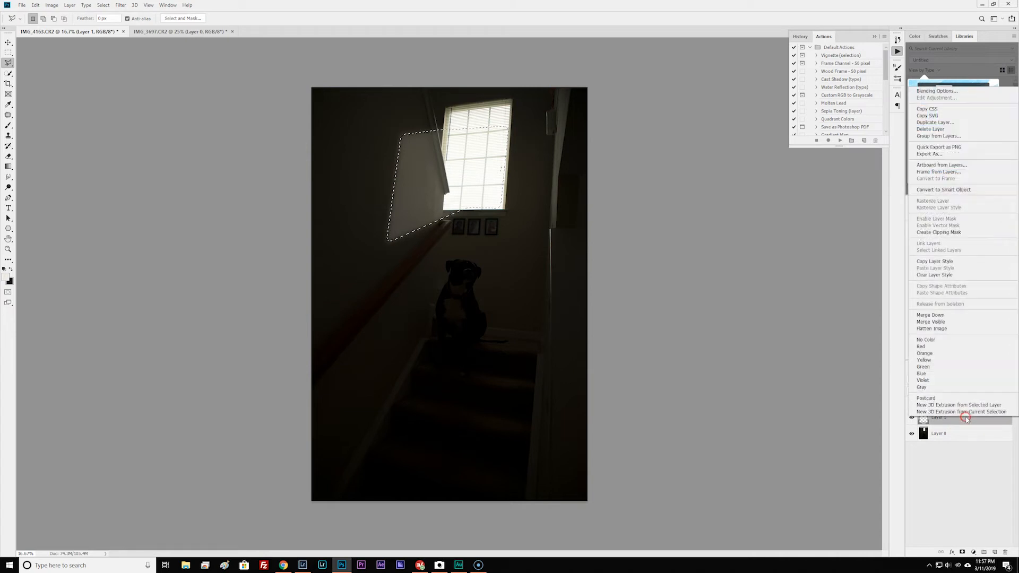
click(953, 191)
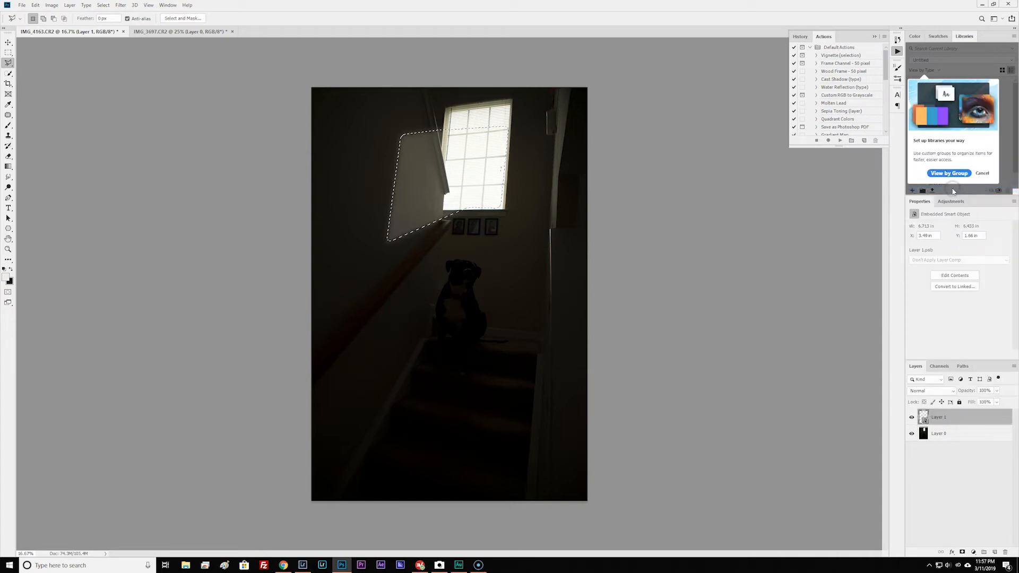
click(118, 7)
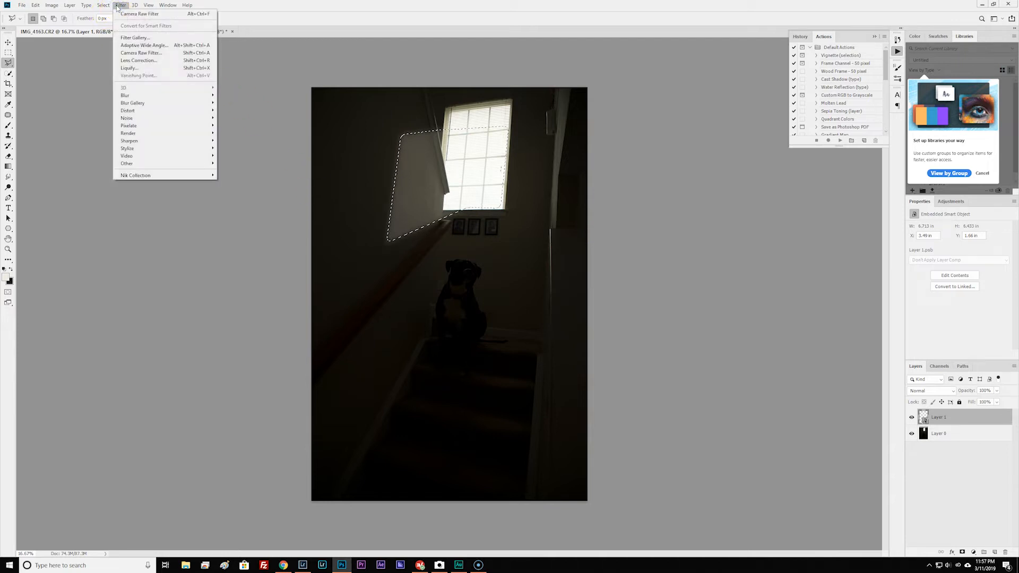
mouse_move(176, 97)
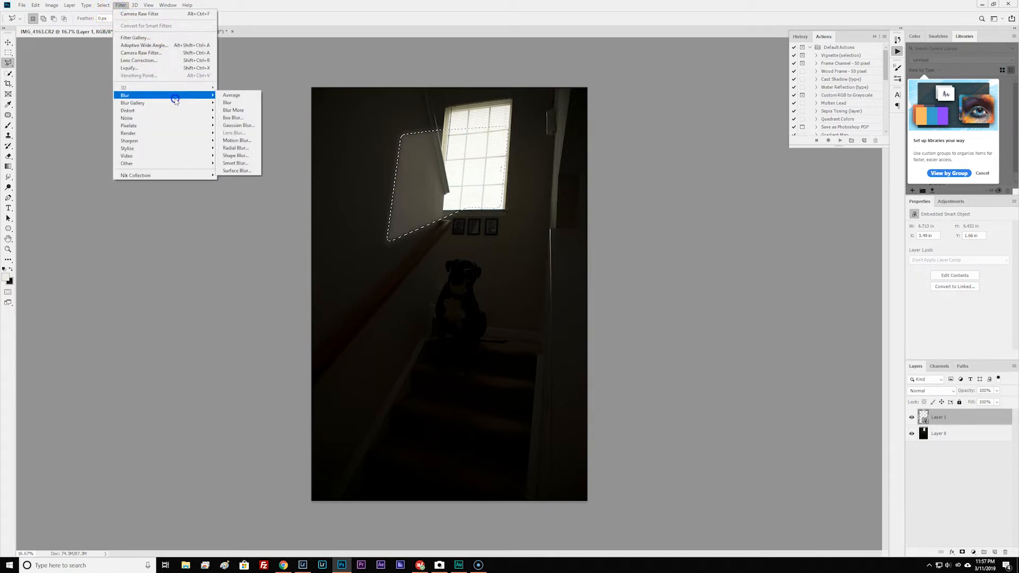
click(229, 126)
click(517, 191)
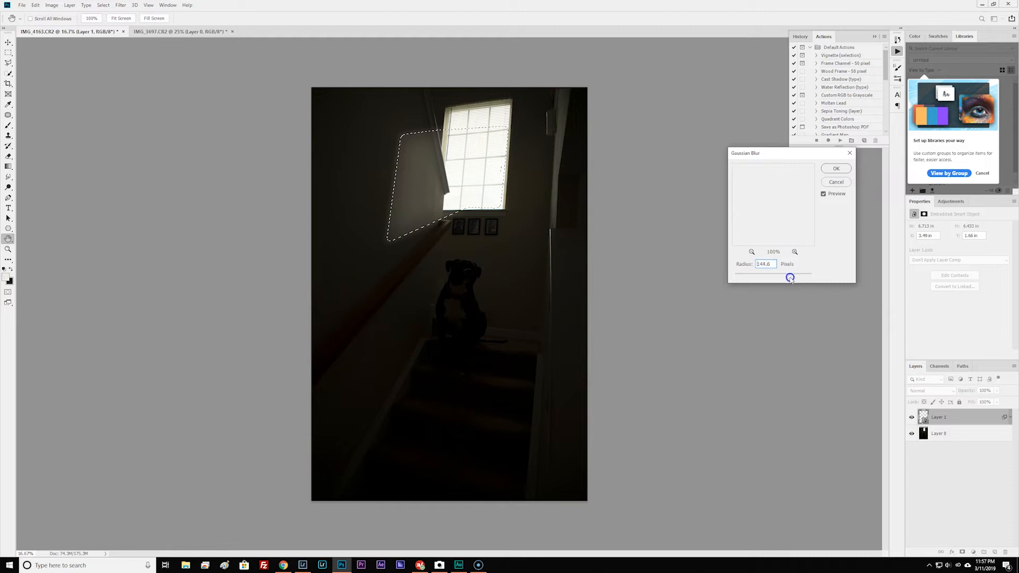
click(836, 169)
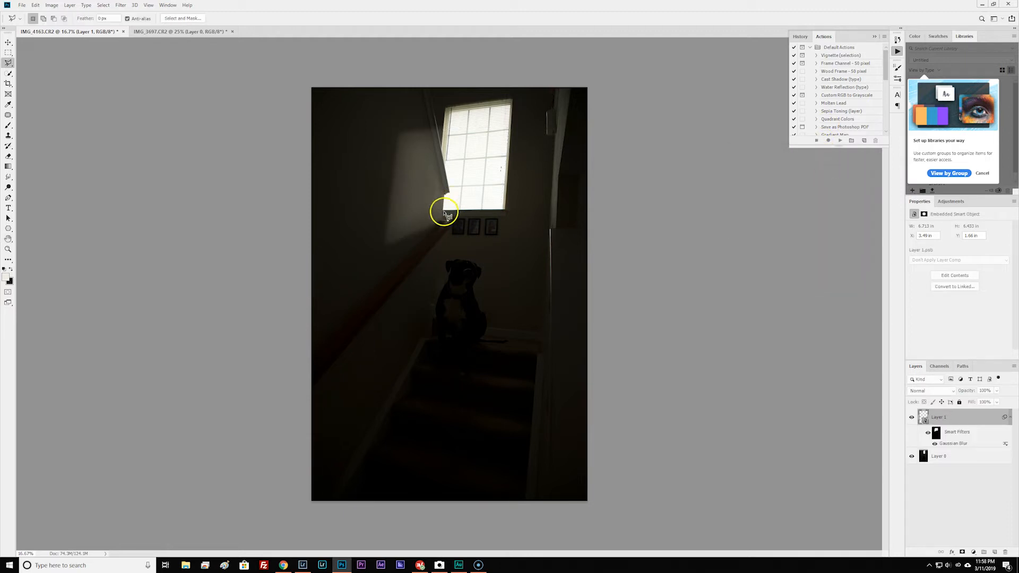
Increase the radius of Layer 1's Gaussian Blur smart filter and add a white layer mask to the layer.
double_click(957, 445)
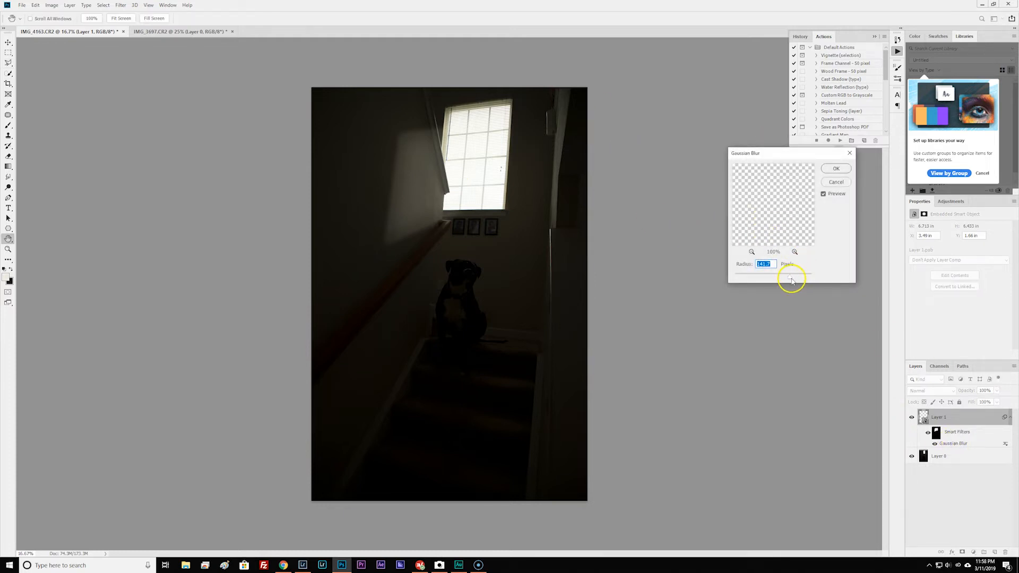
drag(791, 279, 801, 277)
click(837, 169)
key(l)
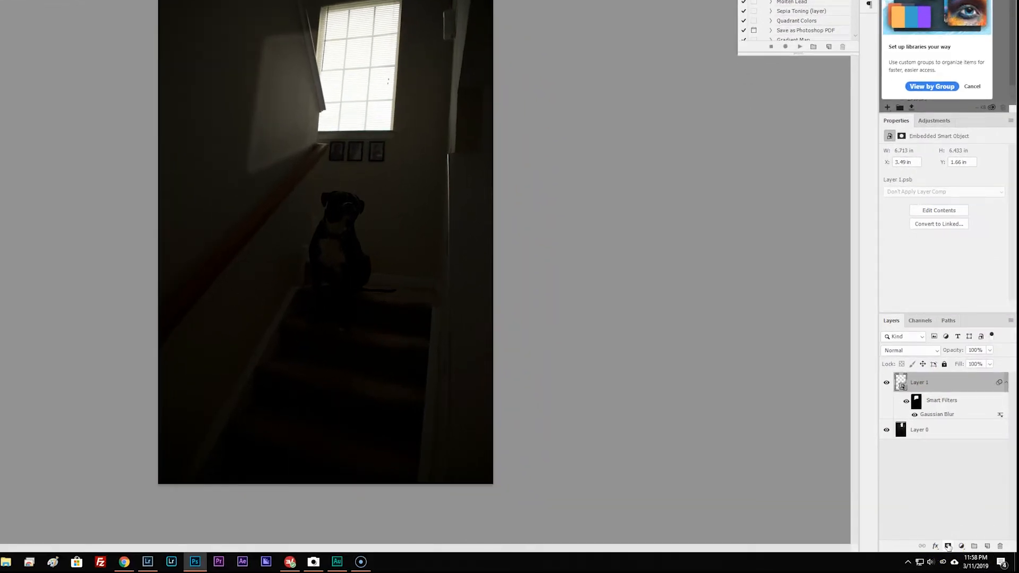
click(948, 546)
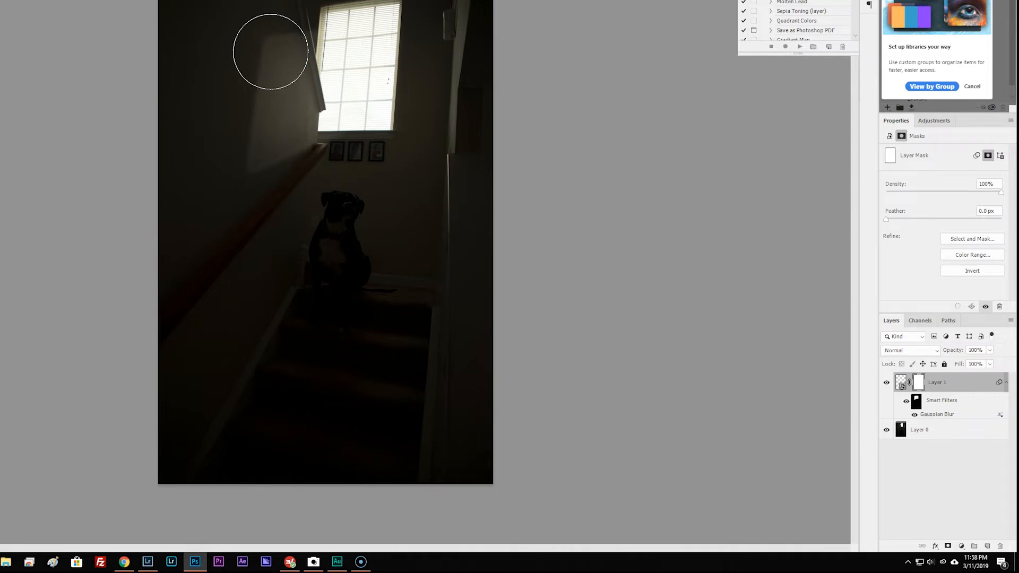
Set the brush to a soft 1200 px tip with 0% hardness for painting on Layer 1's mask.
click(268, 62)
alt+right_click(267, 62)
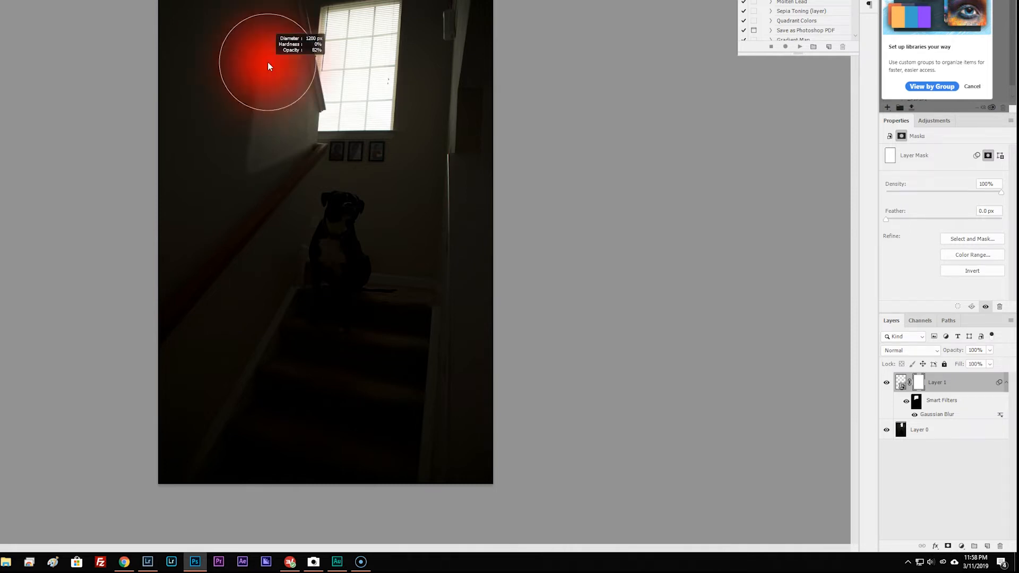
mouse_move(267, 46)
mouse_down()
mouse_move(266, 36)
mouse_move(262, 270)
mouse_up()
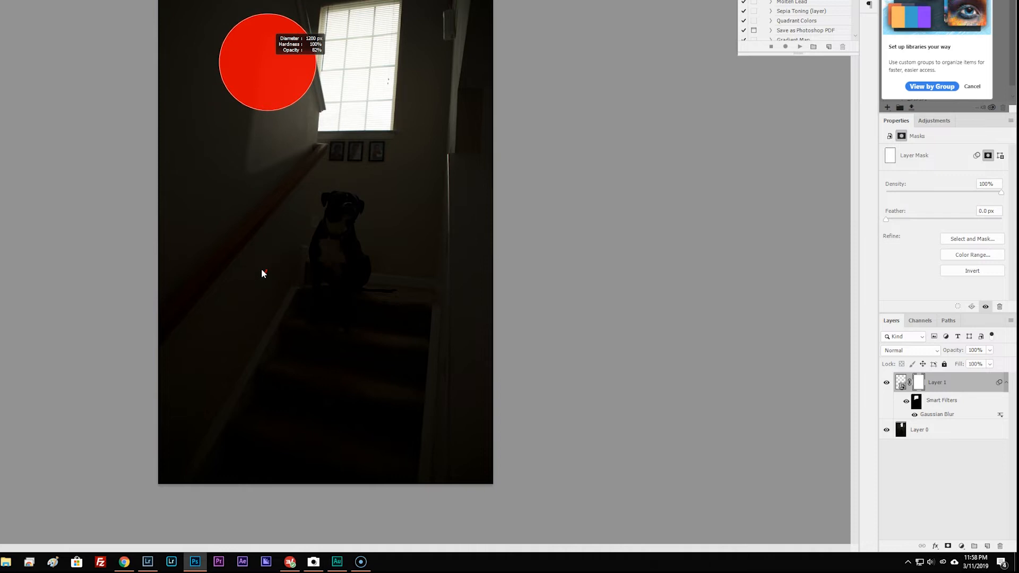
drag(261, 269, 257, 129)
drag(268, 47, 268, 0)
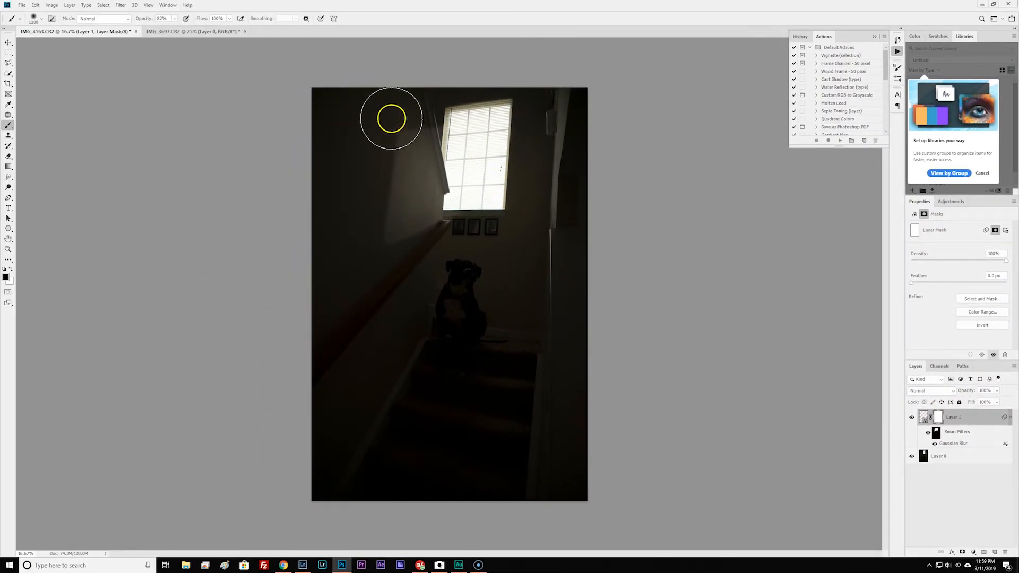
Paint black on Layer 1's mask over the stair wall and handrail beside the window, and set the brush opacity to 84%.
mouse_move(392, 119)
mouse_down()
mouse_move(383, 130)
mouse_move(394, 175)
mouse_up()
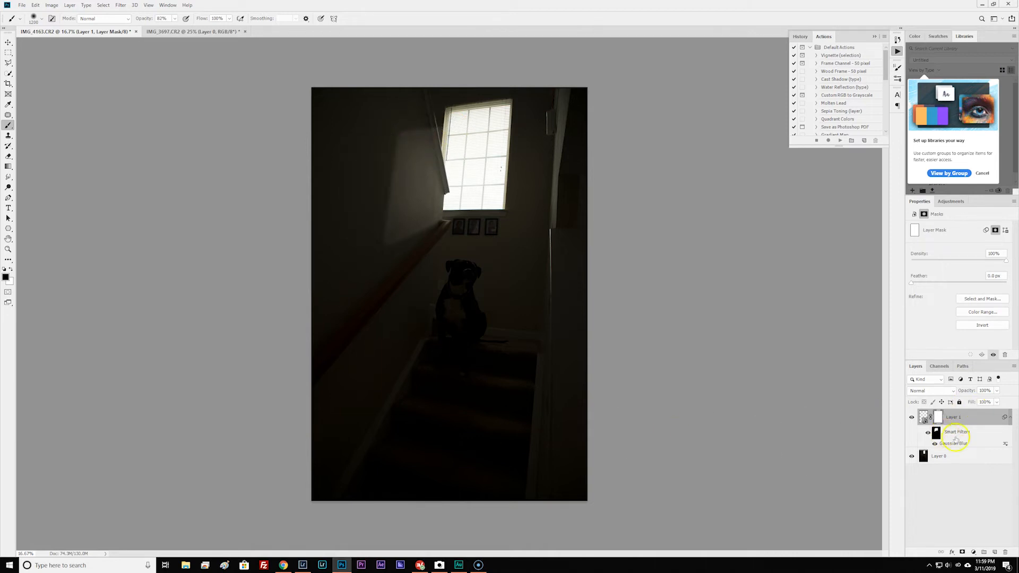
mouse_move(394, 132)
mouse_down()
mouse_move(375, 128)
mouse_move(405, 114)
mouse_move(359, 139)
mouse_move(357, 157)
mouse_move(376, 132)
mouse_move(364, 234)
mouse_move(370, 255)
mouse_move(419, 265)
mouse_move(455, 244)
mouse_move(387, 264)
mouse_move(357, 207)
mouse_move(365, 154)
mouse_move(393, 109)
mouse_move(429, 102)
mouse_move(406, 100)
mouse_up()
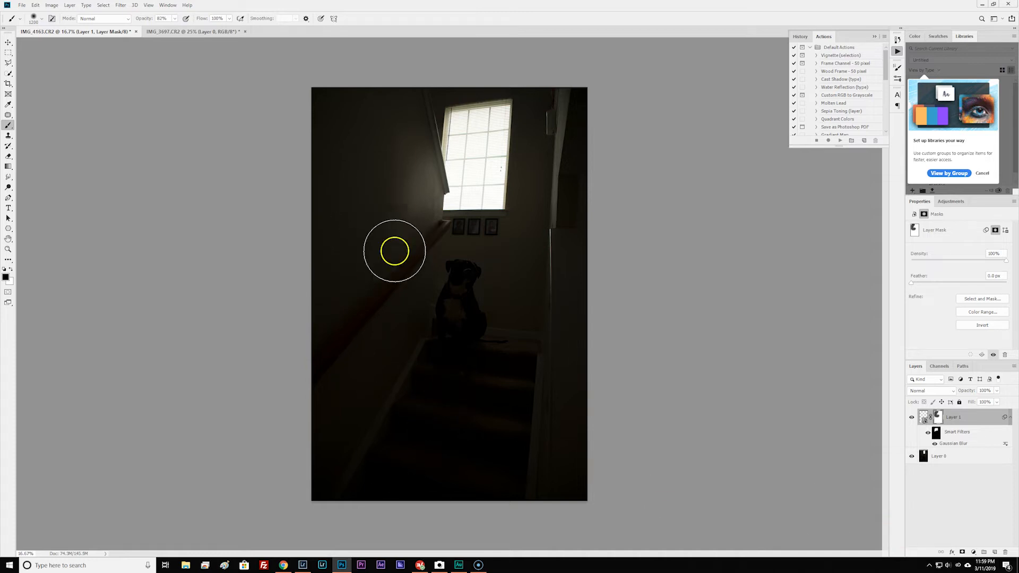
mouse_move(423, 259)
mouse_down()
mouse_move(364, 279)
mouse_move(396, 141)
mouse_move(376, 119)
mouse_move(369, 131)
mouse_move(377, 106)
mouse_move(412, 107)
mouse_move(387, 111)
mouse_move(352, 232)
mouse_move(407, 252)
mouse_move(398, 264)
mouse_move(419, 285)
mouse_up()
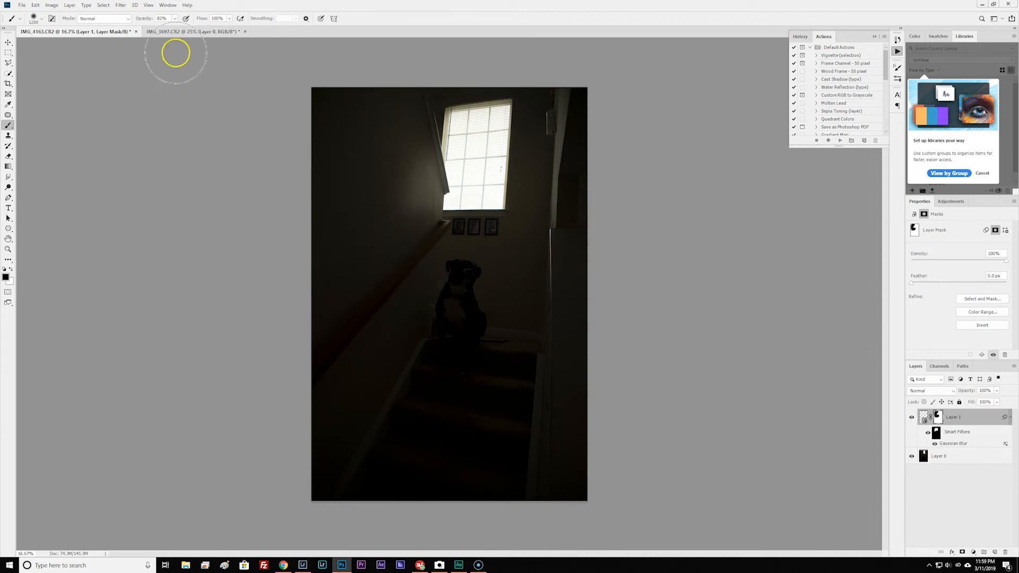
click(174, 19)
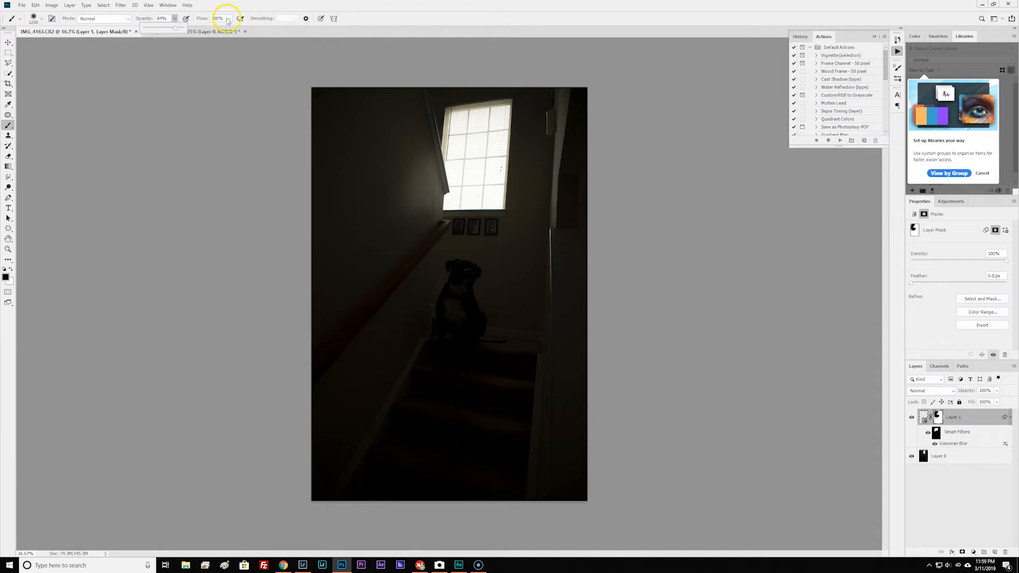
Toggle Layer 1's visibility to compare the photo with and without the added window light.
click(912, 420)
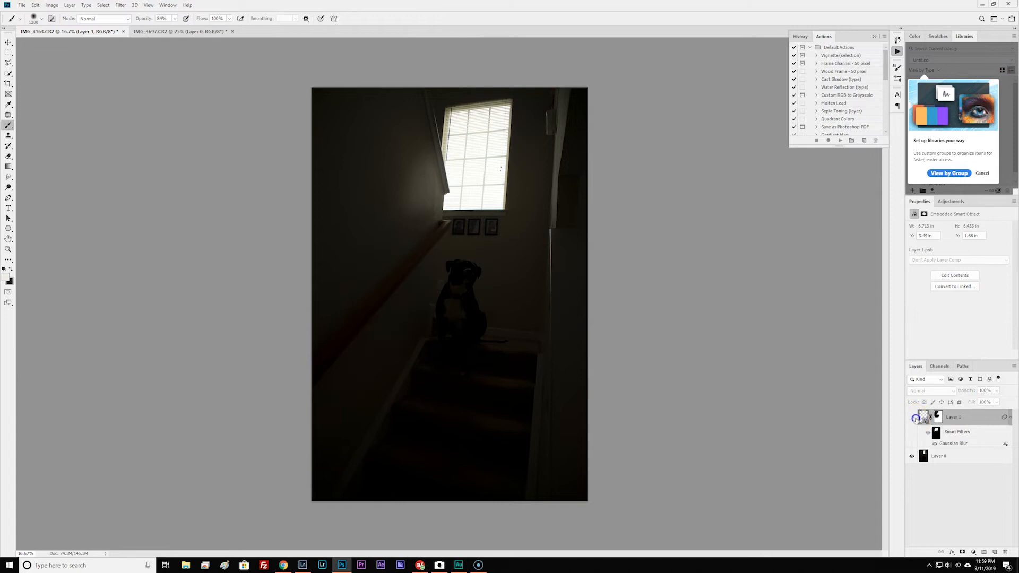
click(915, 419)
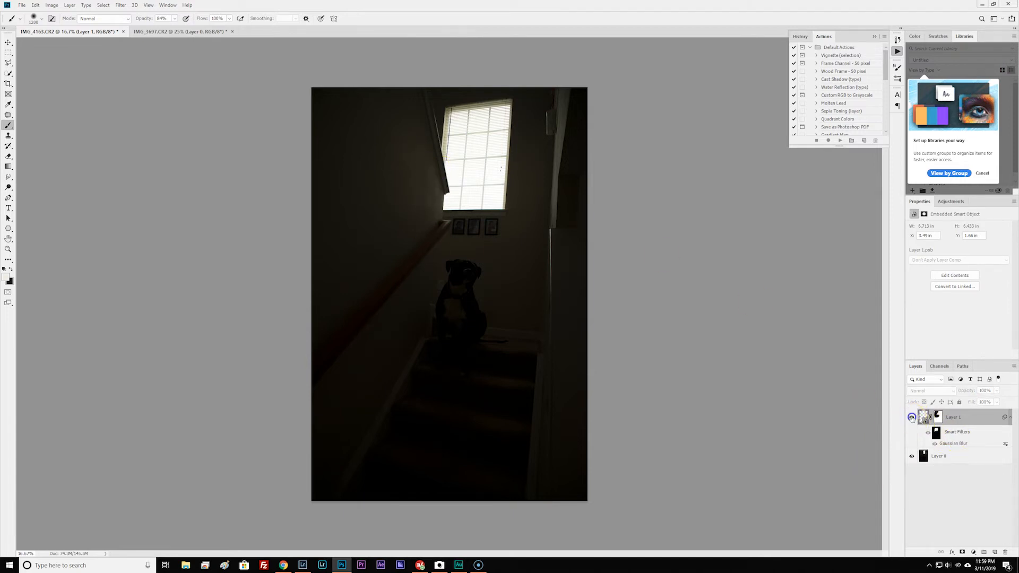
click(912, 418)
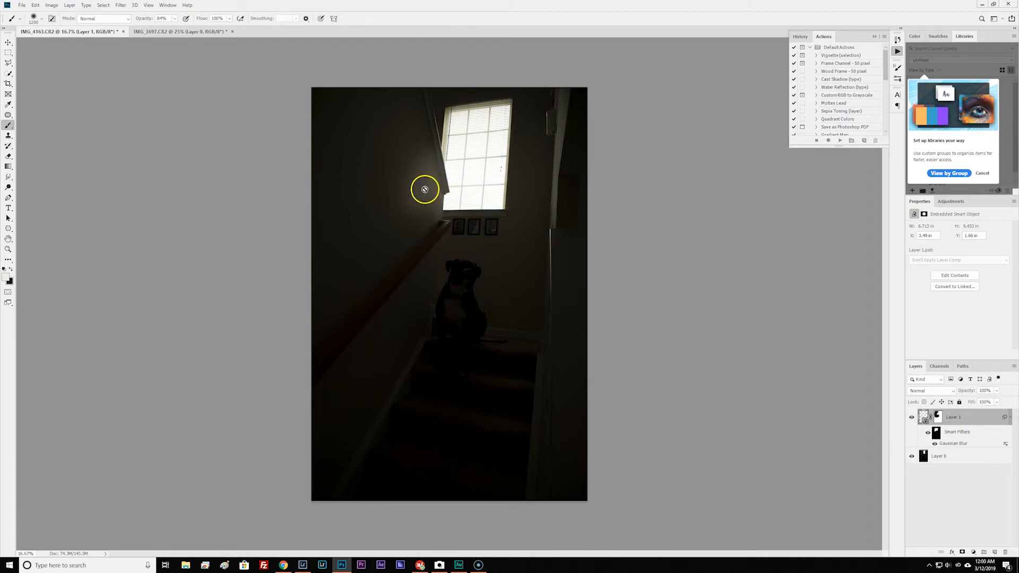
On Layer 0, draw a Polygonal Lasso selection widening from the window's lower edge over the dog and stairs to below the photo.
key(l)
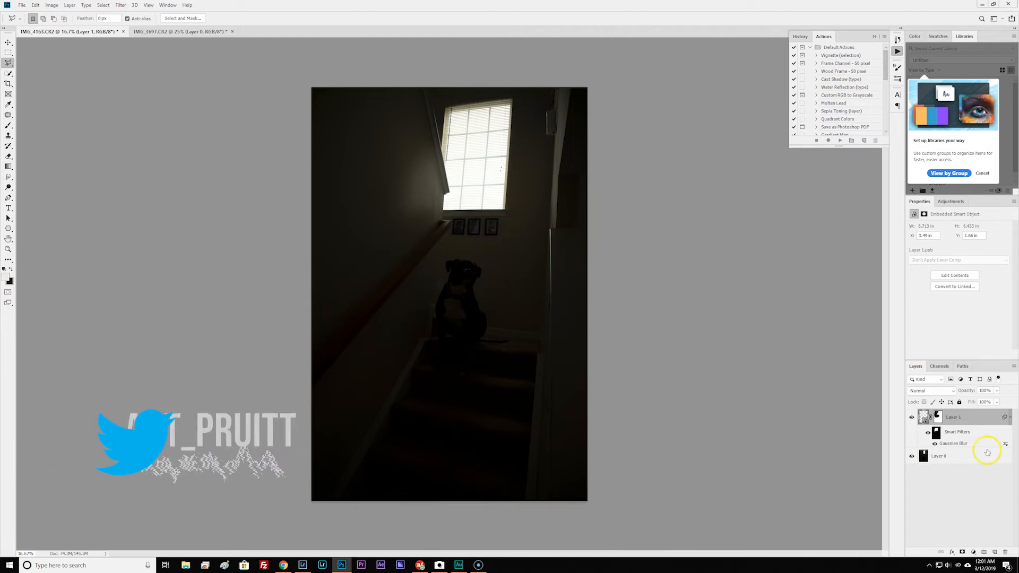
click(960, 461)
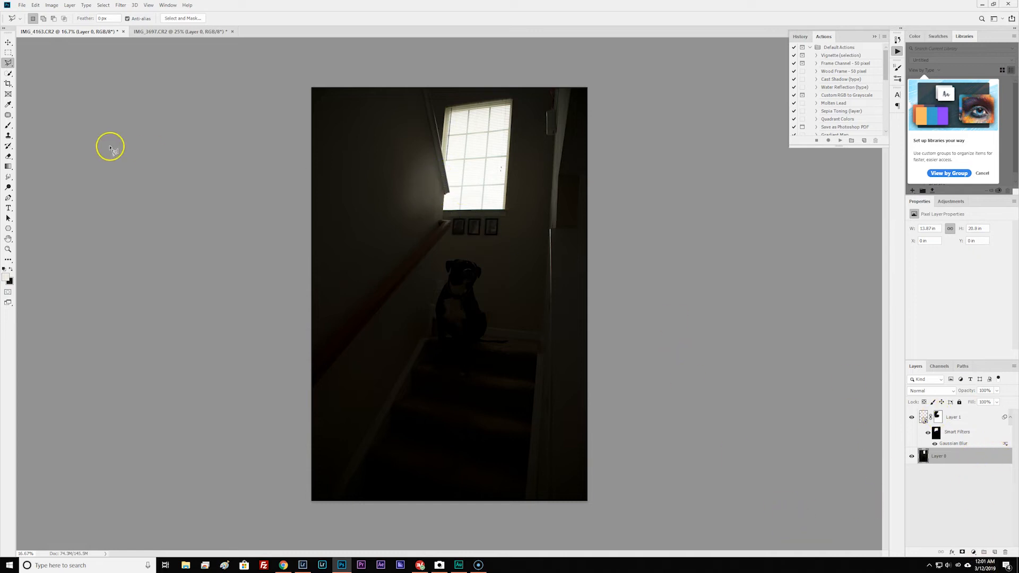
right_click(15, 65)
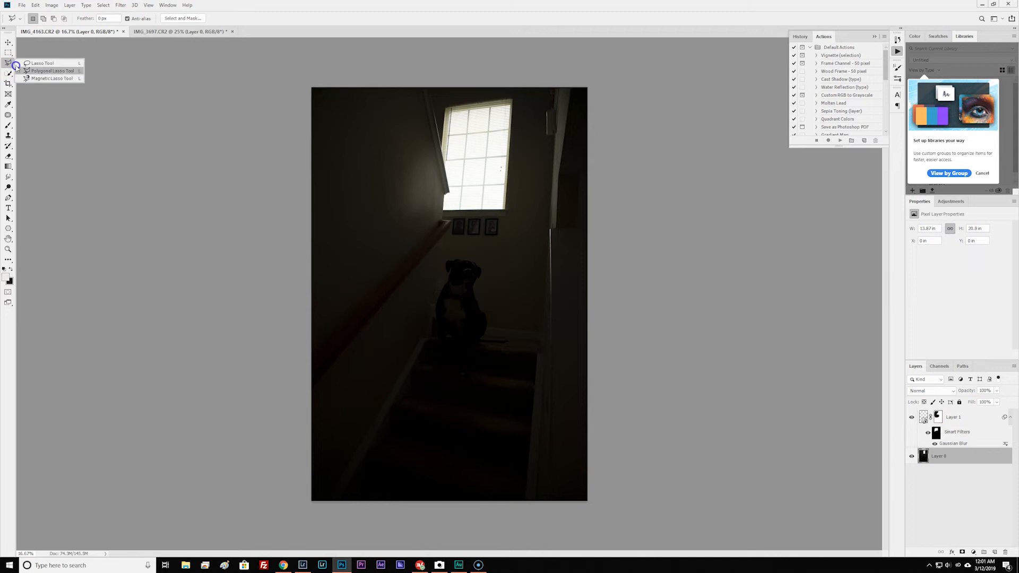
click(39, 70)
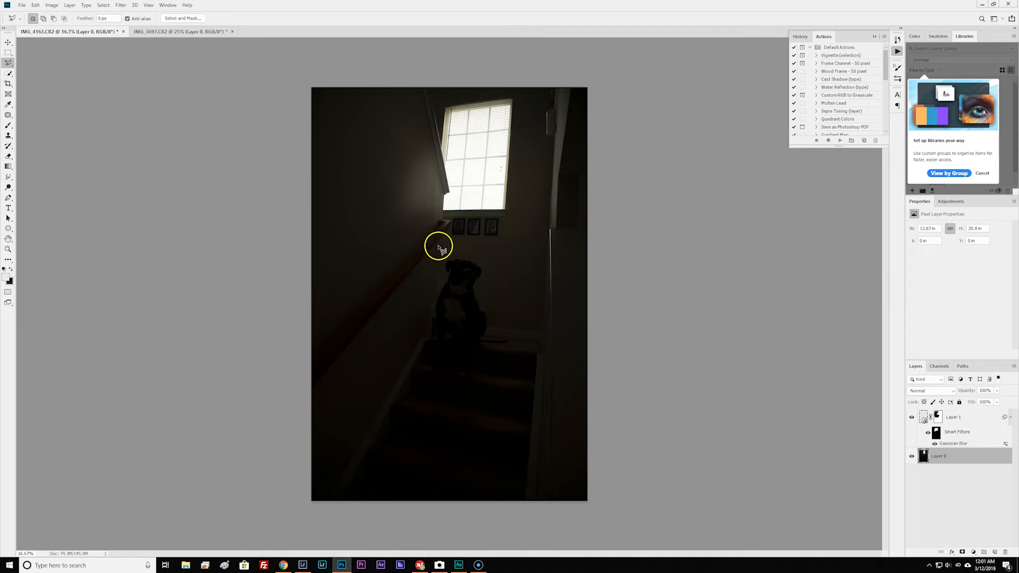
click(445, 200)
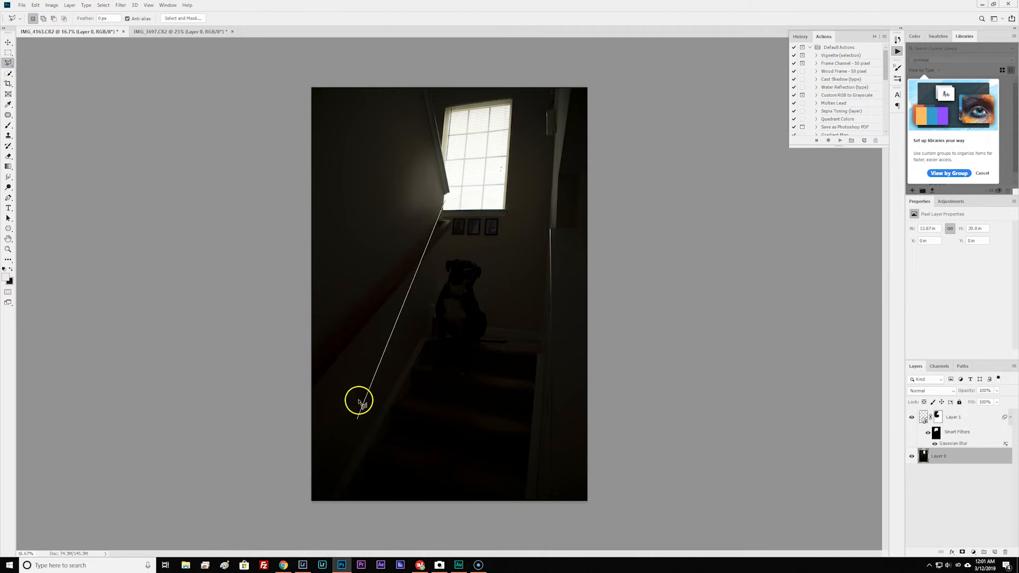
click(292, 507)
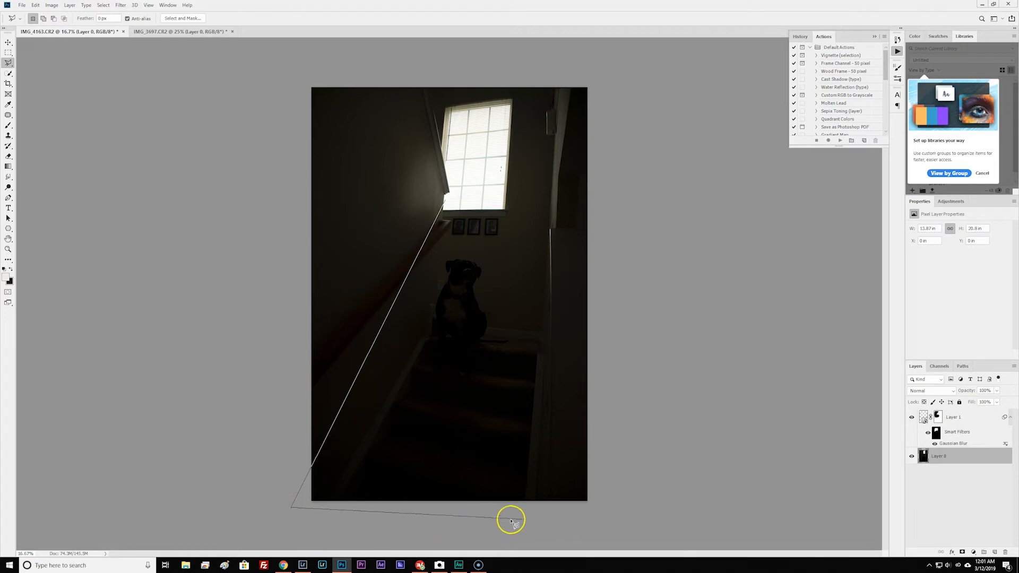
click(537, 521)
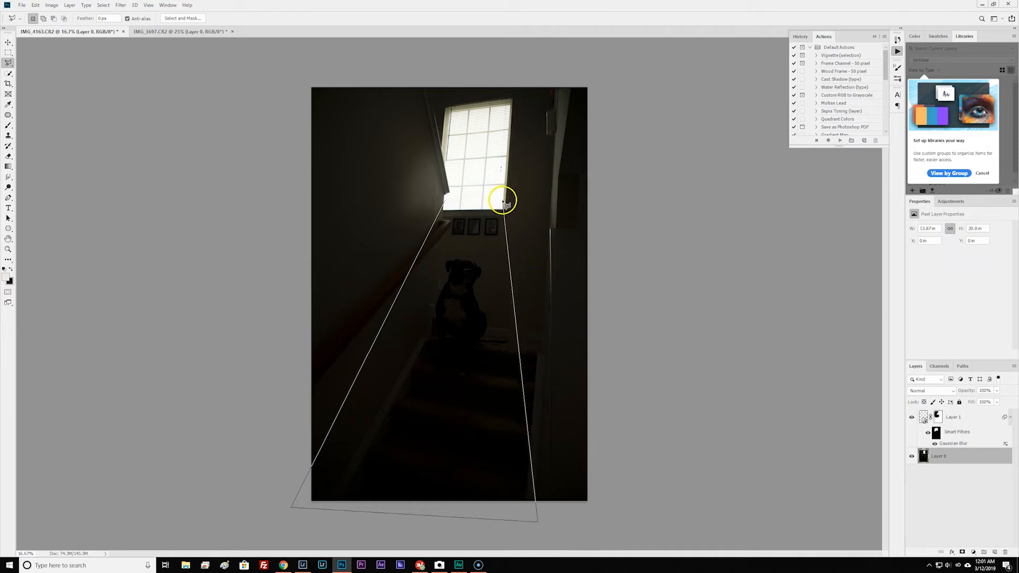
click(502, 196)
click(445, 201)
click(445, 201)
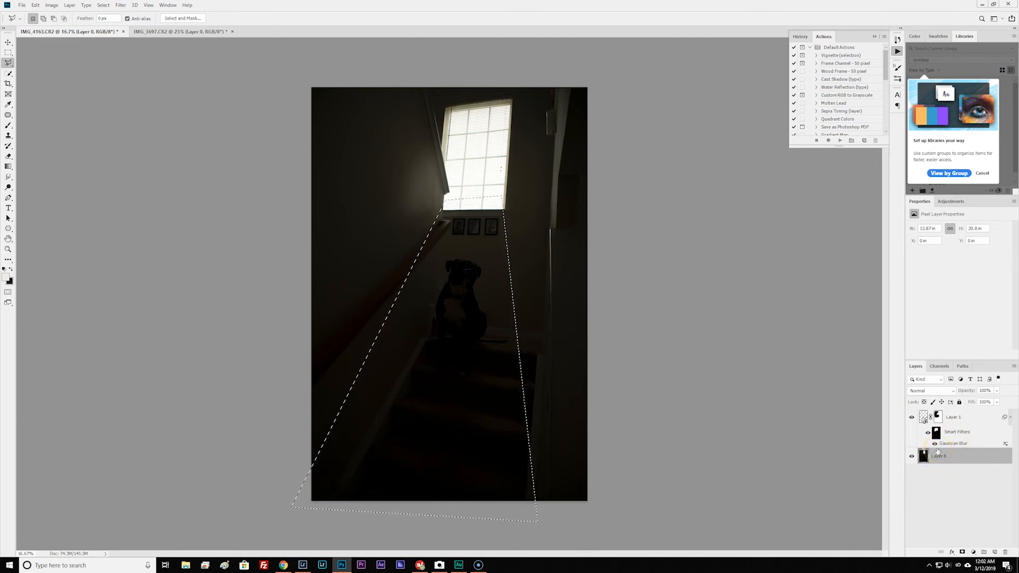
Copy the selected beam area to a new layer above Layer 0, and check the cutout by temporarily hiding Layer 0.
key(ctrl+j)
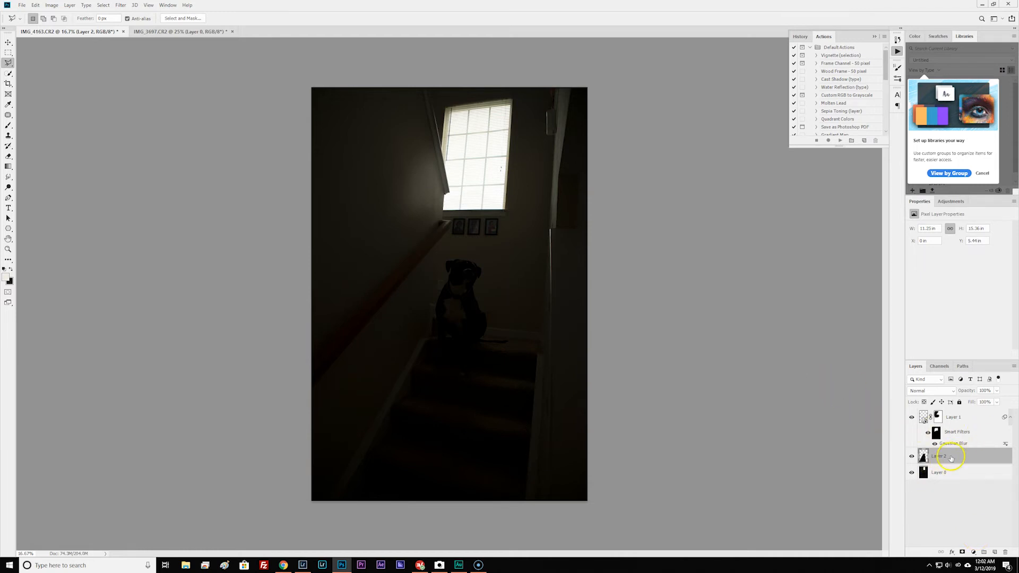
click(911, 475)
click(912, 417)
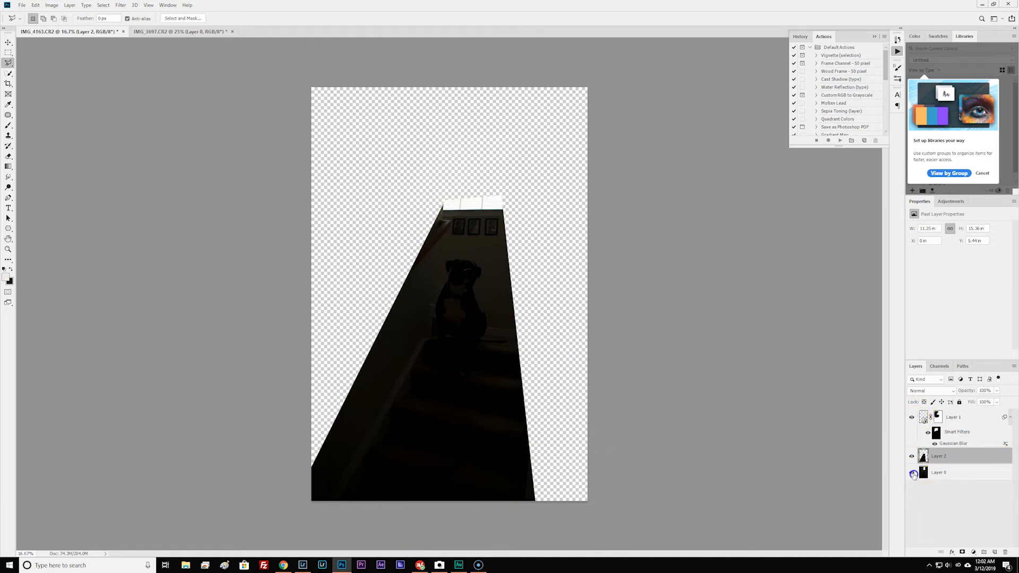
click(912, 472)
click(968, 453)
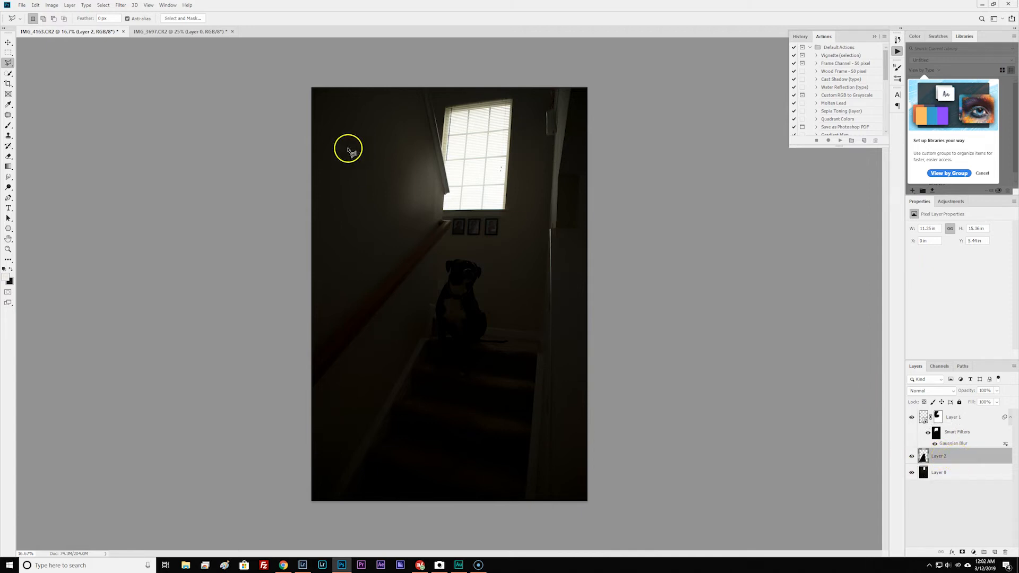
click(54, 6)
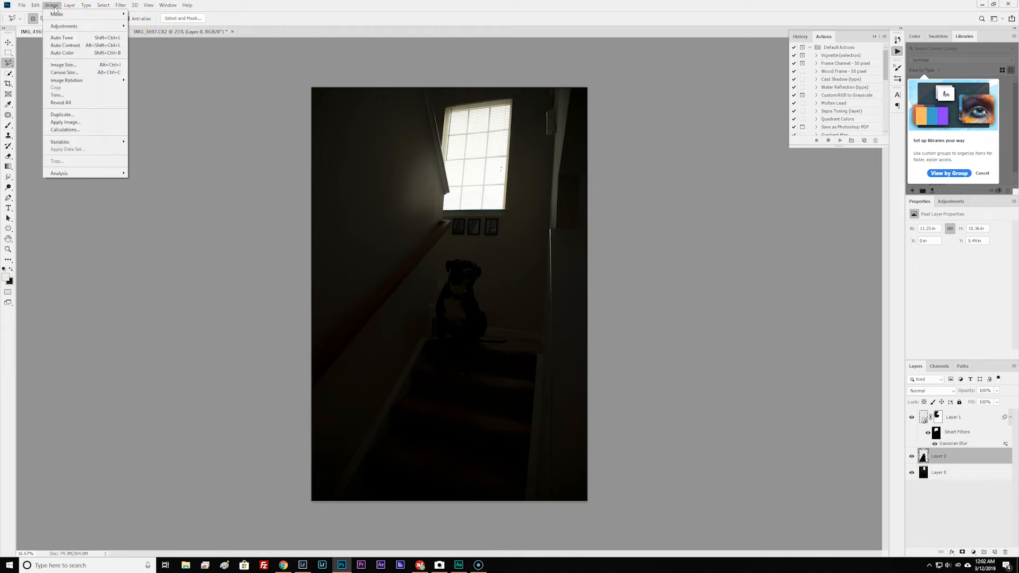
click(58, 27)
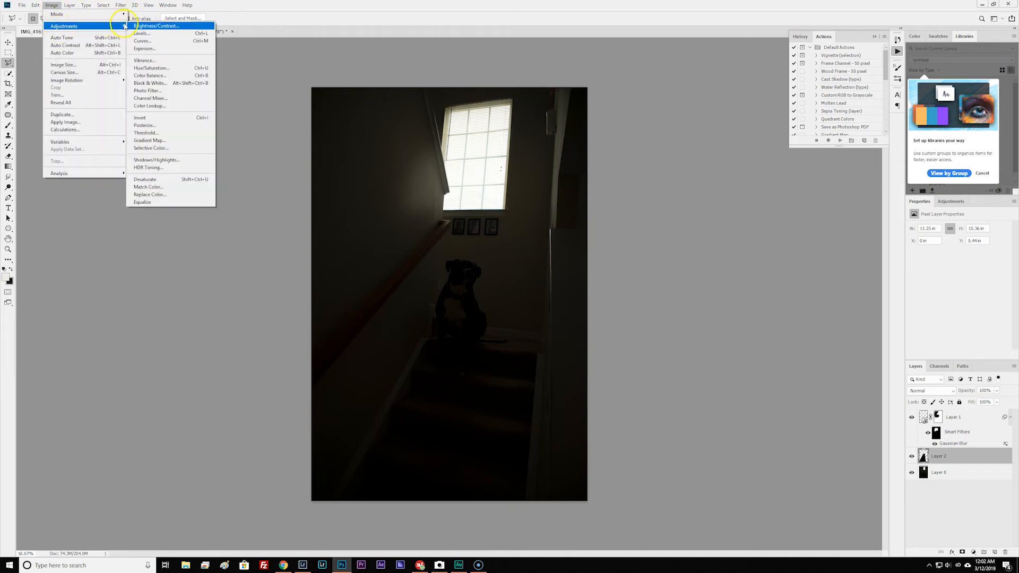
click(172, 52)
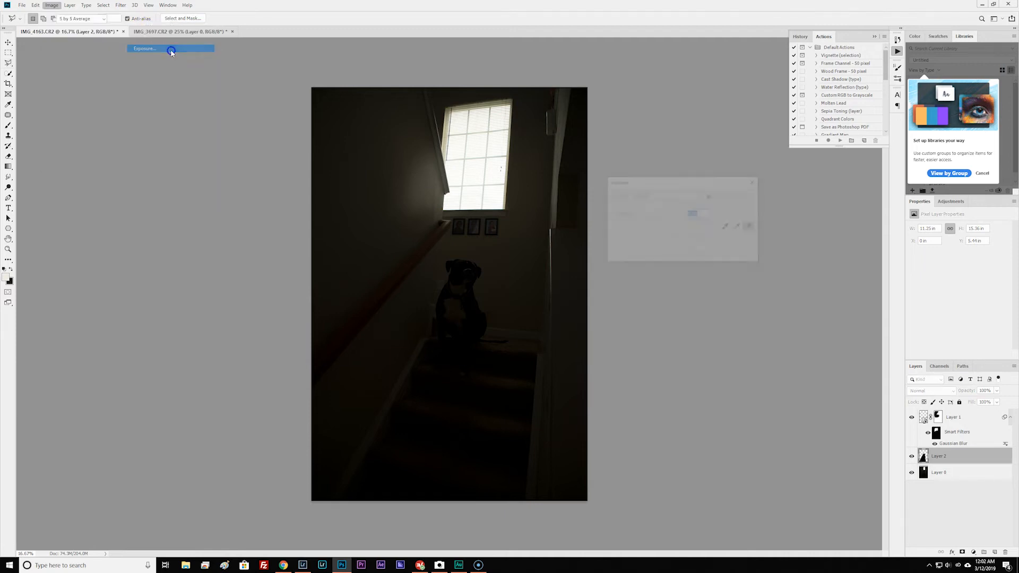
drag(664, 225, 667, 225)
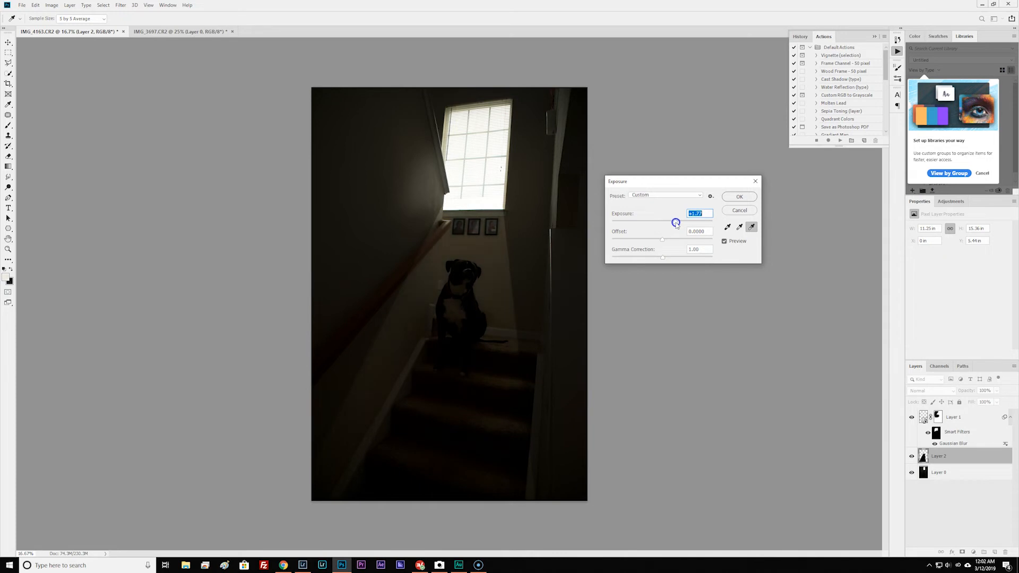
drag(679, 224, 688, 225)
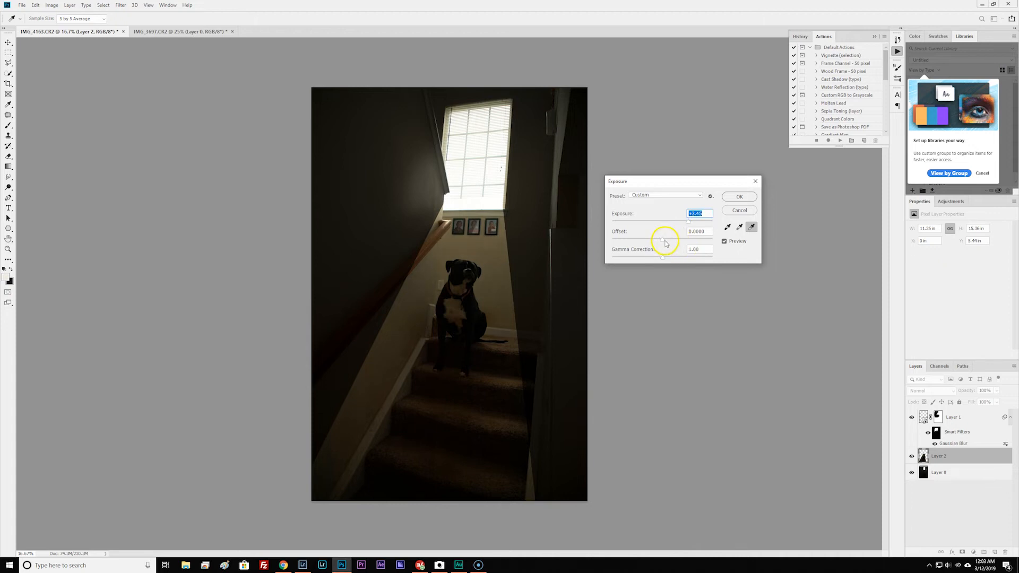
drag(665, 243, 664, 244)
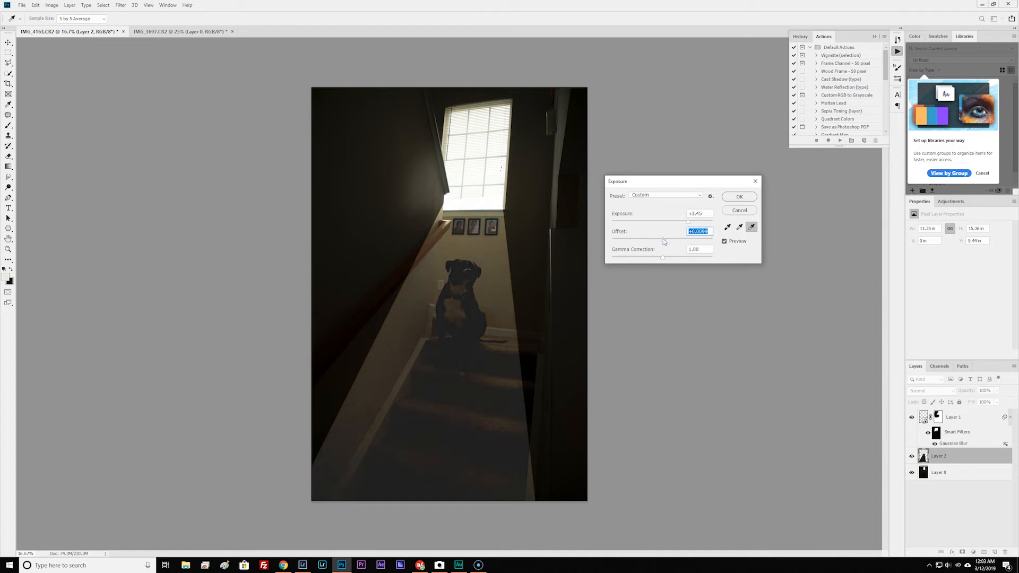
drag(664, 242, 663, 243)
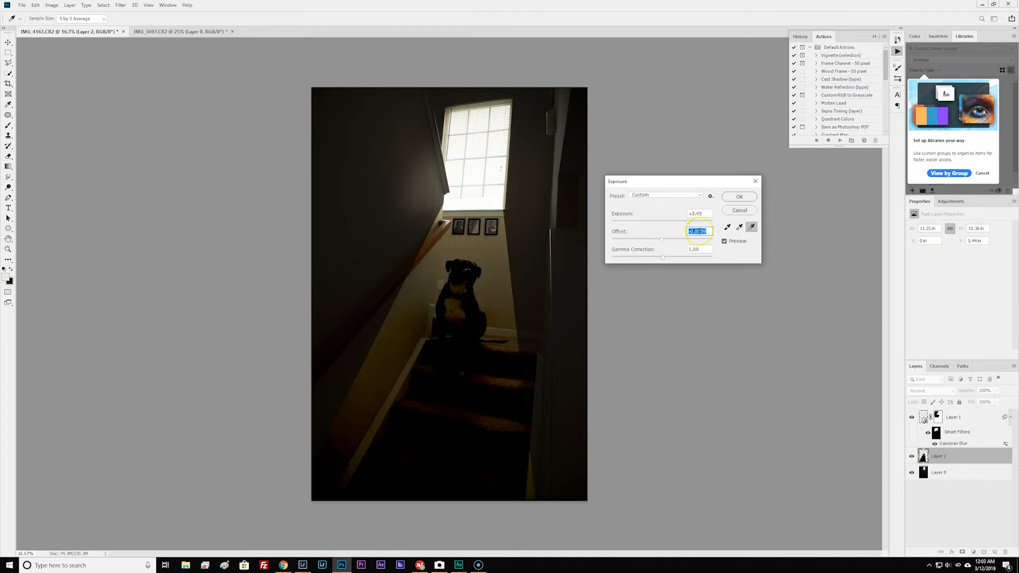
text(0)
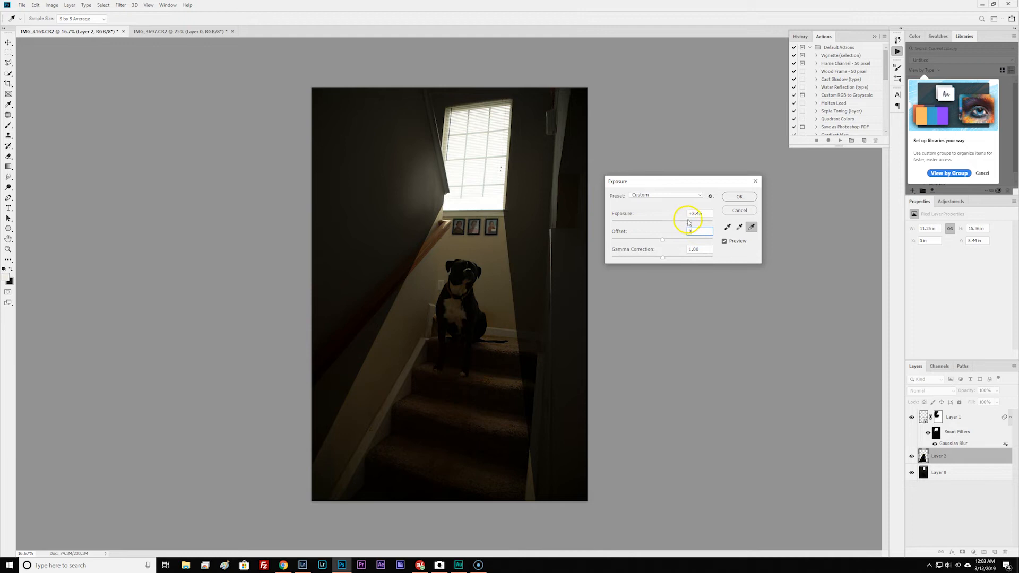
mouse_move(688, 222)
mouse_down()
mouse_move(659, 228)
mouse_move(714, 227)
mouse_move(692, 226)
mouse_up()
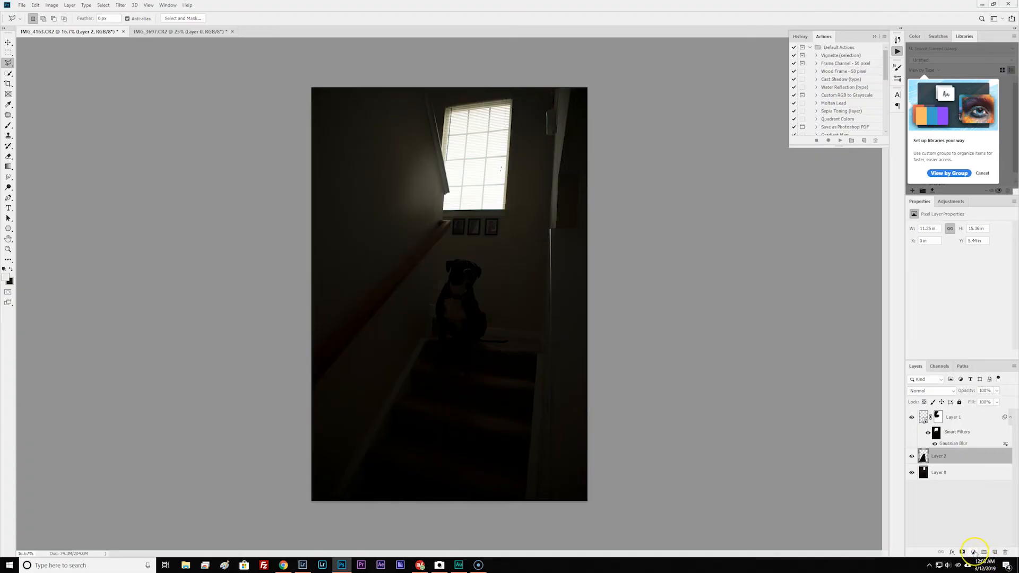
Add a Curves adjustment layer above Layer 2 with its curve reset to default, and clip it to Layer 2.
click(974, 552)
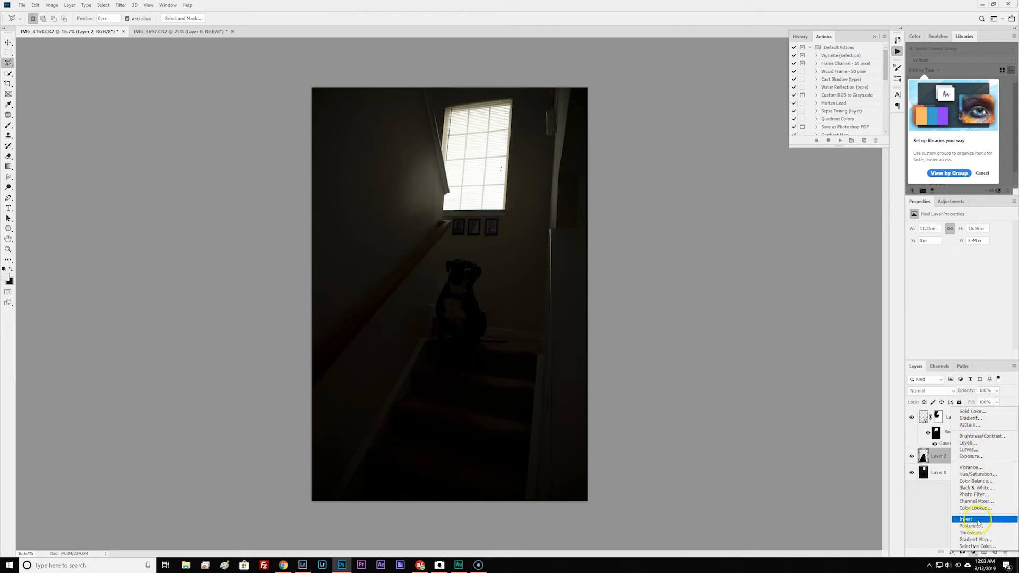
click(978, 450)
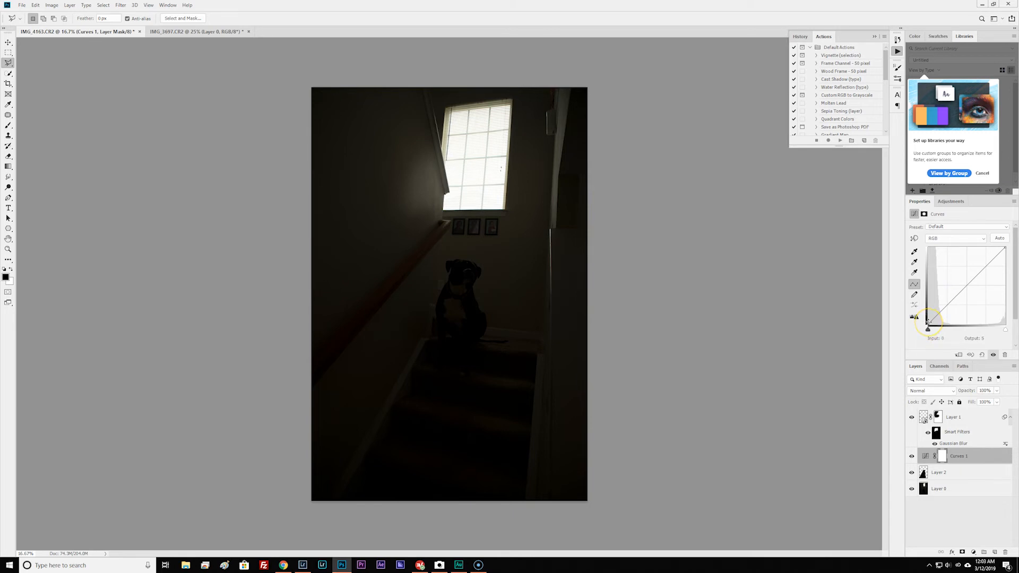
drag(928, 322, 926, 299)
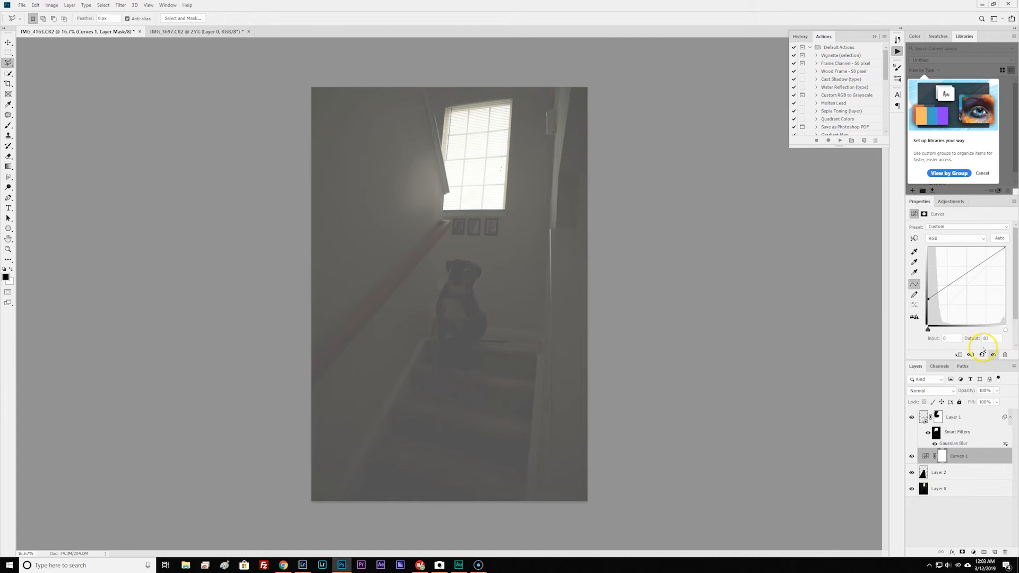
click(984, 354)
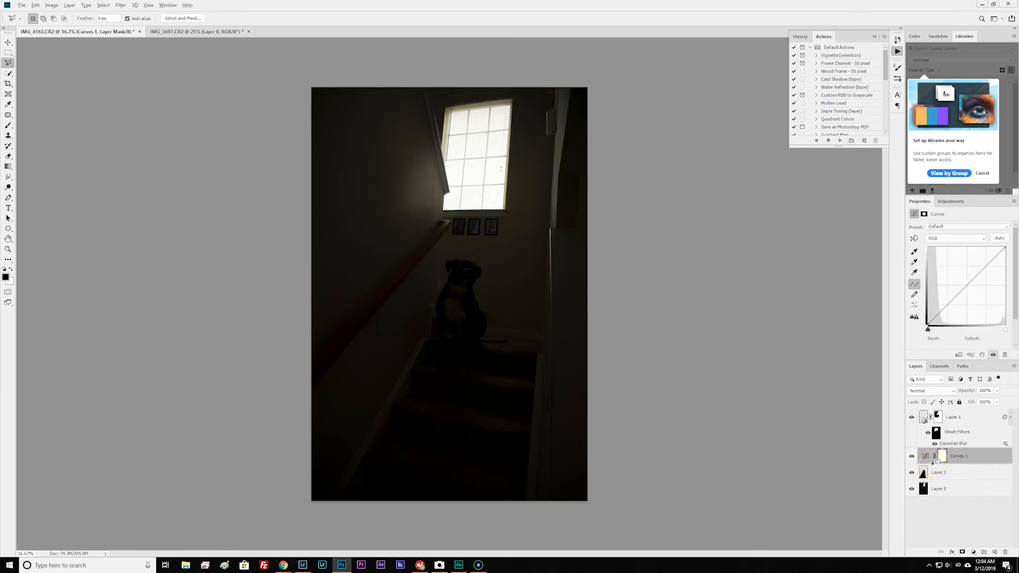
alt+click(933, 464)
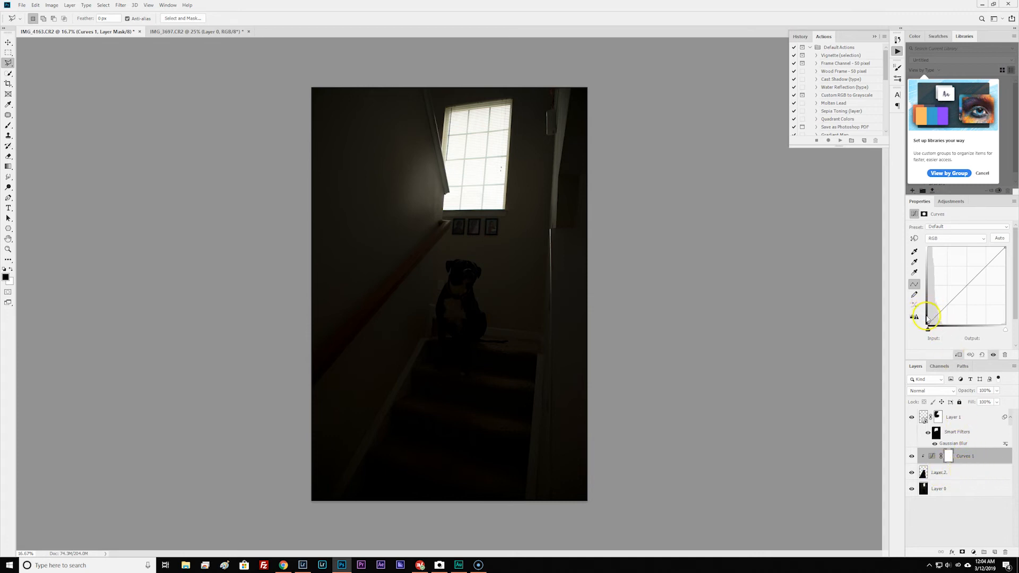
Brighten the beam with the clipped Curves adjustment by lifting the black point to output 13, the midtones to about 173, and the shadows.
mouse_move(930, 323)
mouse_down()
mouse_move(927, 291)
mouse_move(929, 321)
mouse_up()
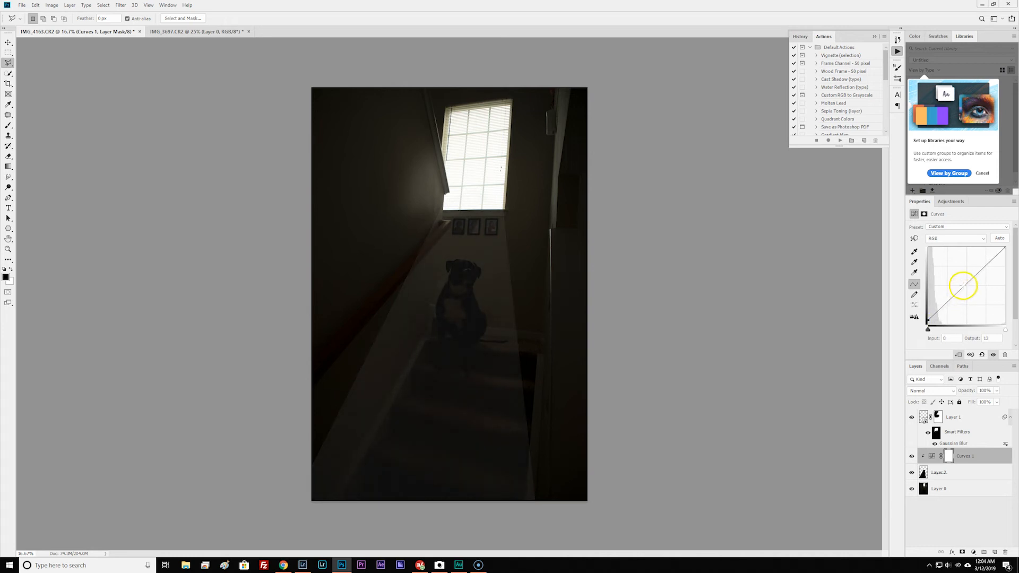
drag(965, 281, 964, 273)
click(985, 257)
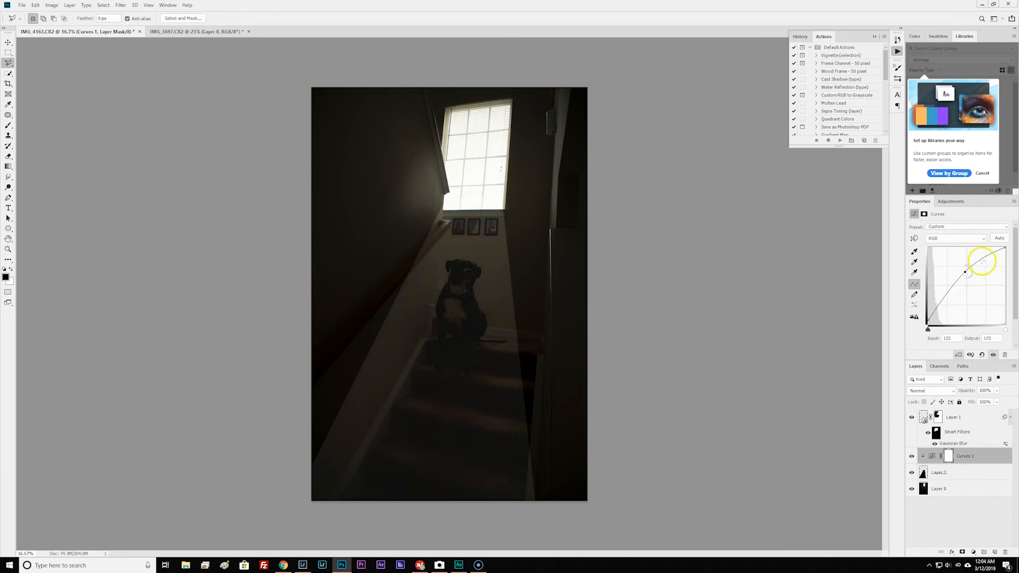
mouse_move(942, 301)
mouse_down()
mouse_move(953, 285)
mouse_move(941, 295)
mouse_up()
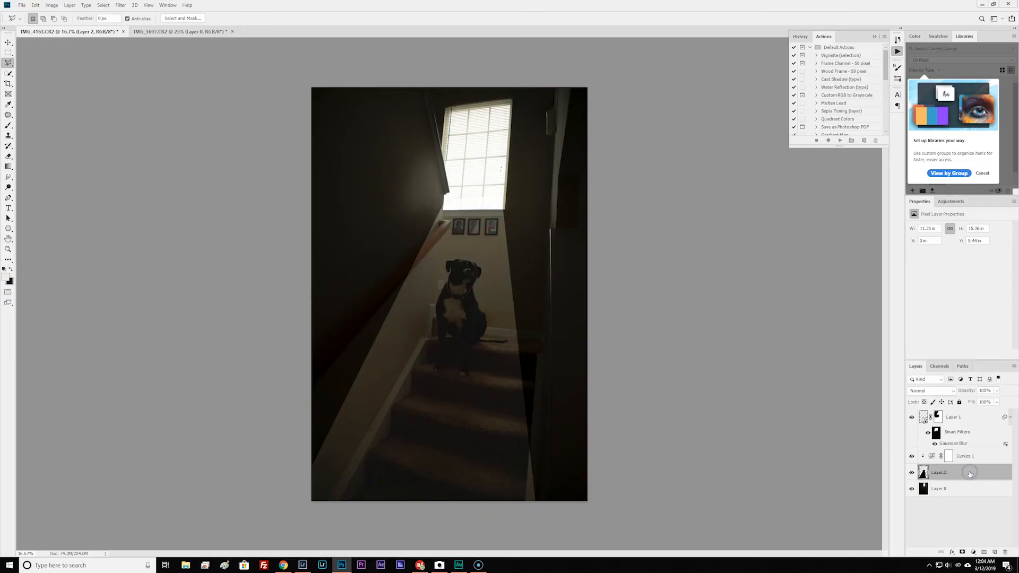
Convert Layer 2 to a smart object and apply a Gaussian Blur with a radius of about 2.1 pixels.
right_click(969, 473)
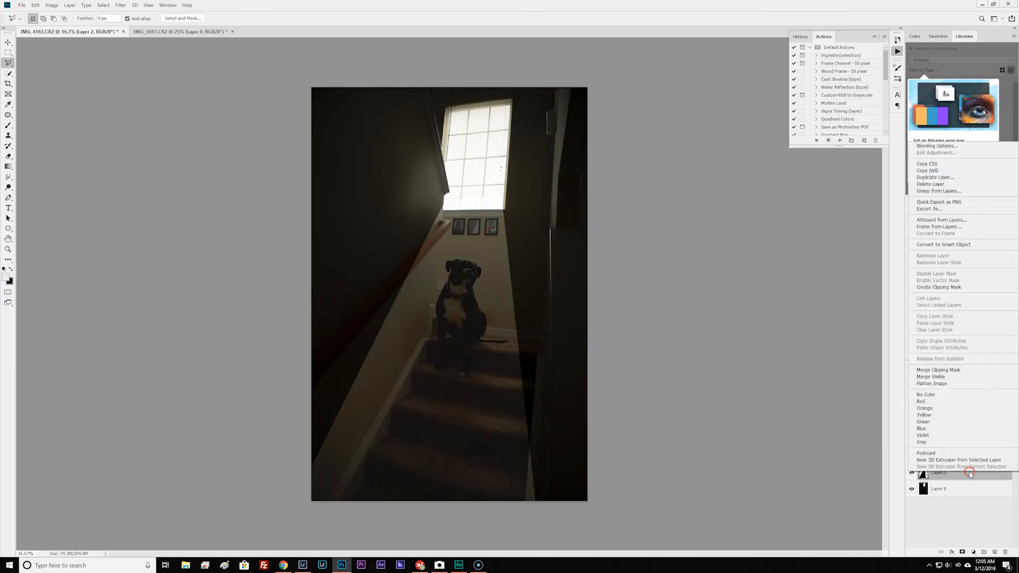
click(951, 245)
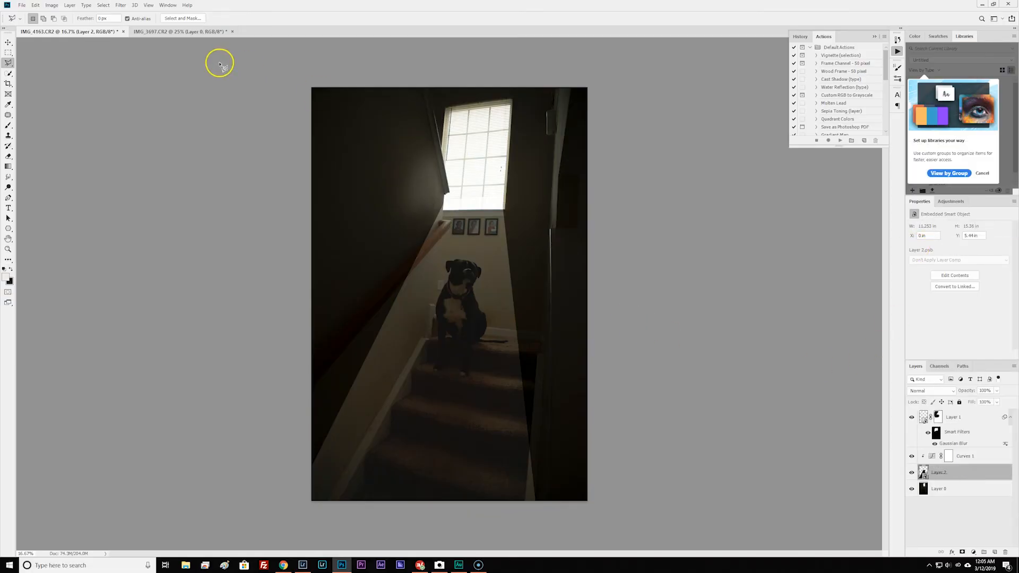
click(126, 6)
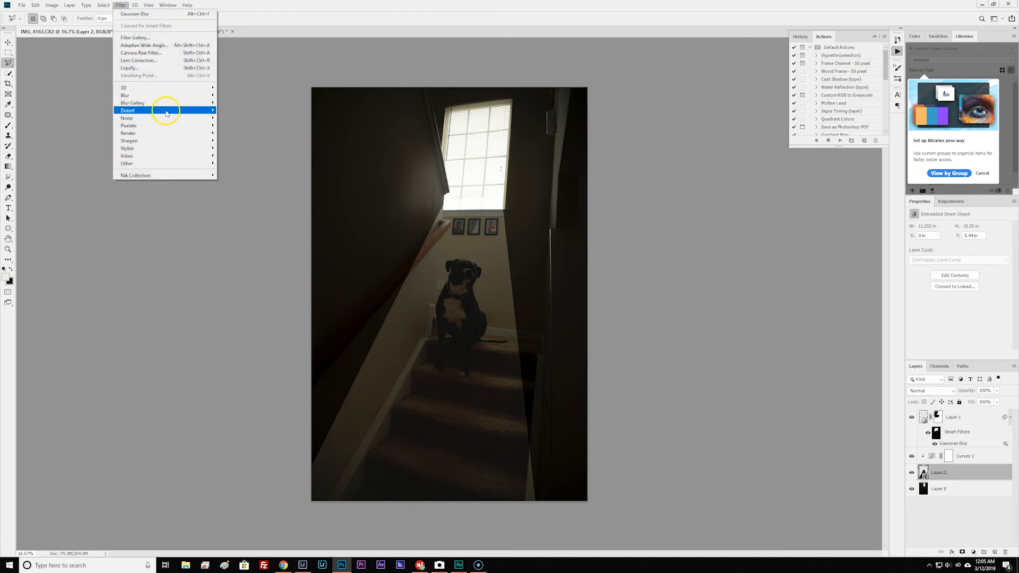
mouse_move(172, 96)
click(238, 125)
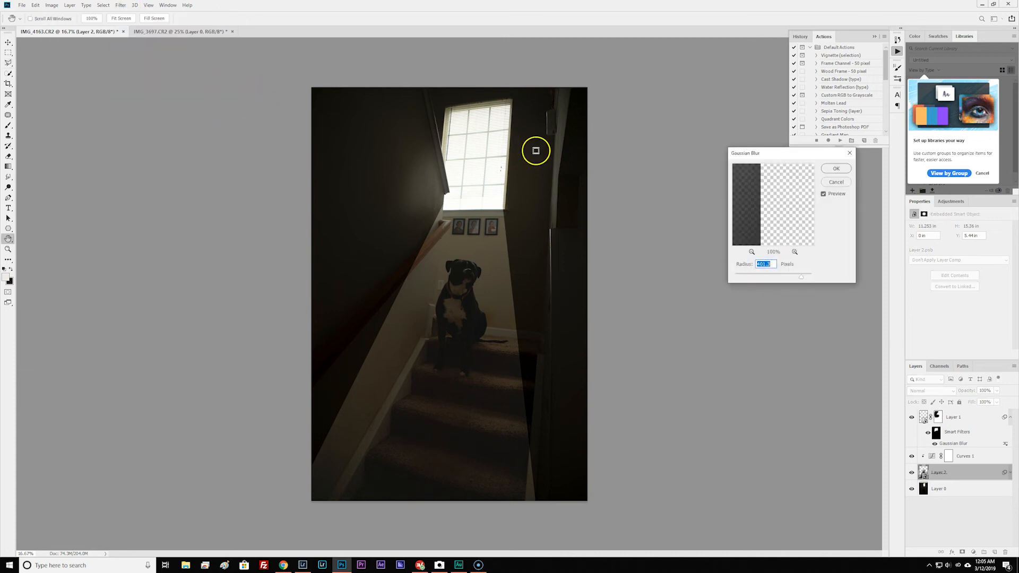
drag(802, 276, 799, 276)
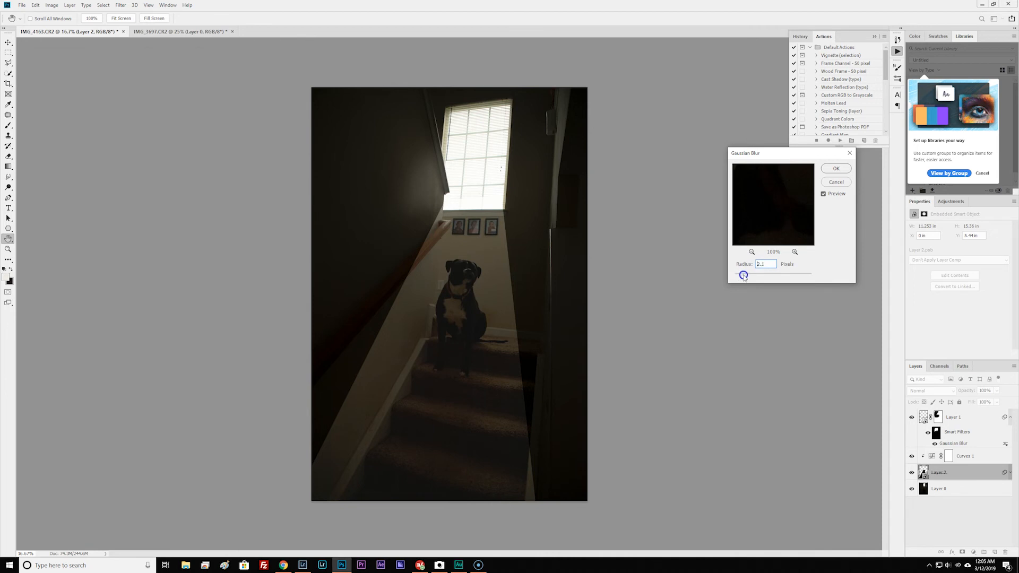
click(837, 169)
click(878, 431)
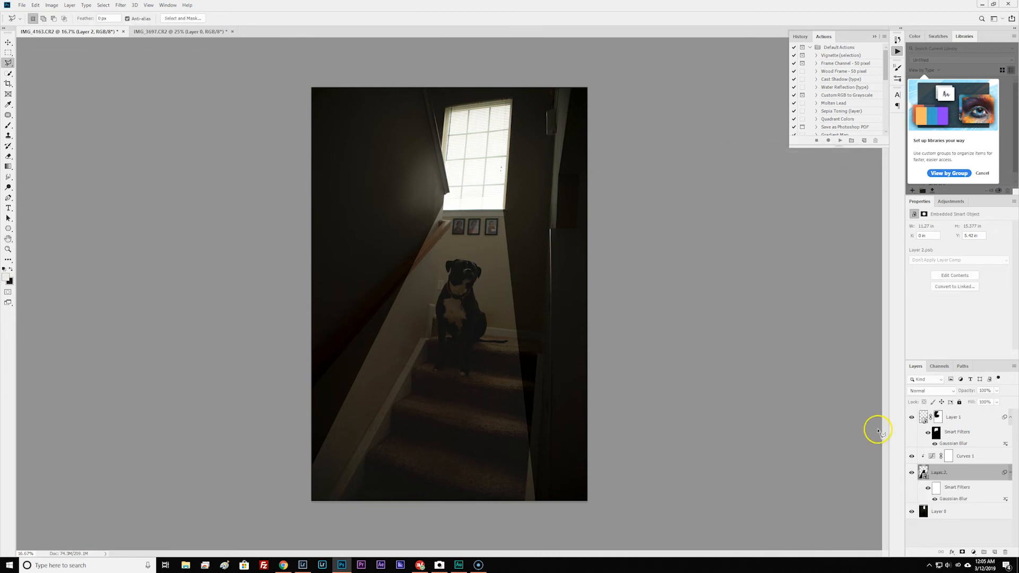
Add a layer mask to Layer 2 and paint black with a large soft brush down both outer edges of the beam.
click(962, 552)
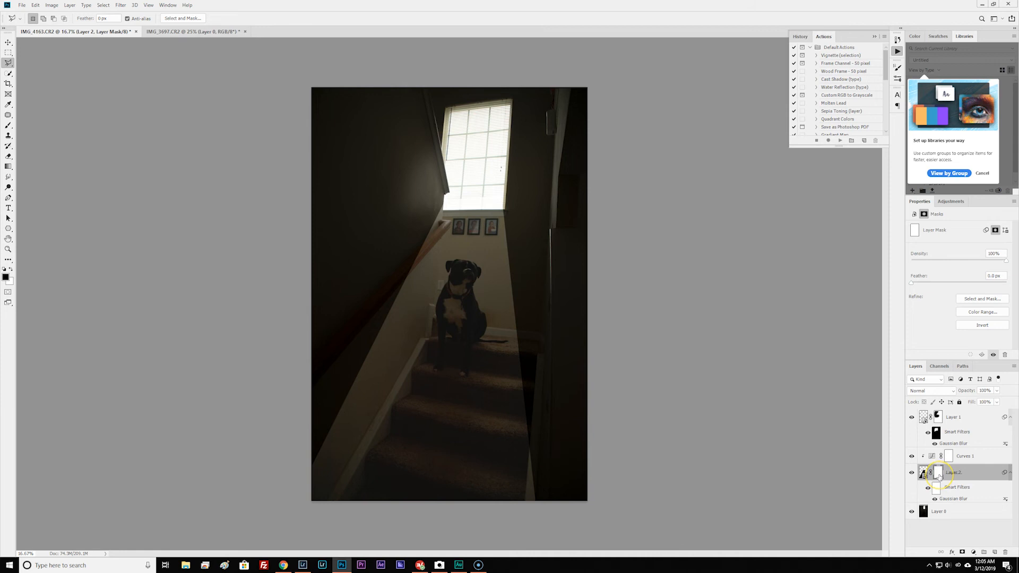
key(b)
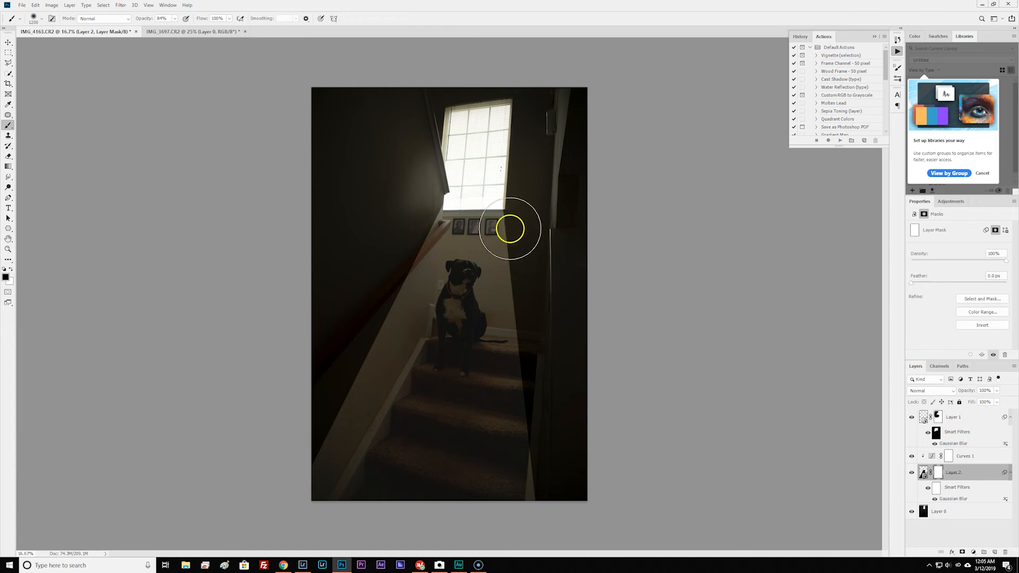
alt+right_click(516, 221)
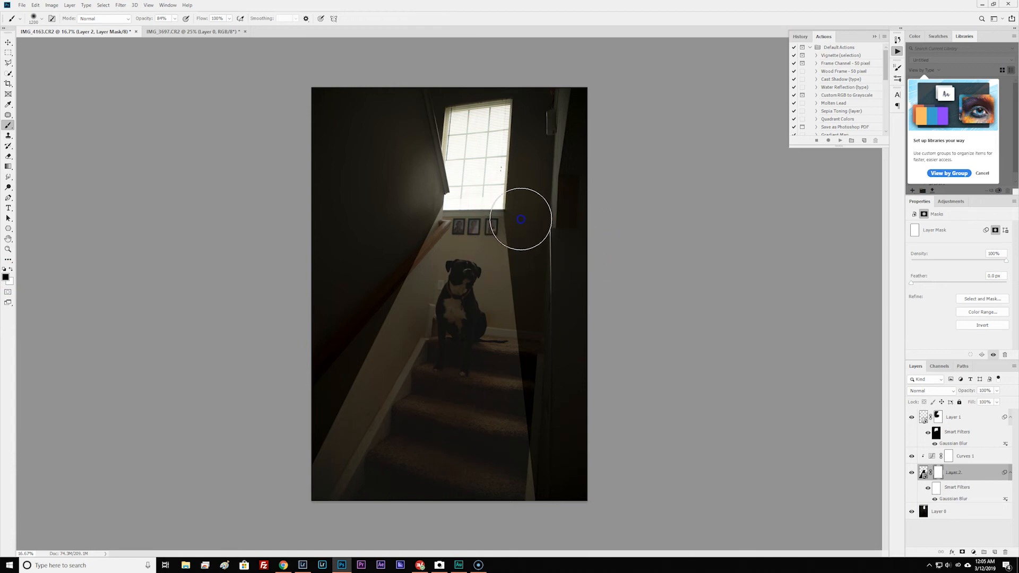
click(531, 218)
mouse_move(532, 258)
mouse_down()
mouse_move(536, 290)
mouse_move(526, 241)
mouse_move(555, 485)
mouse_up()
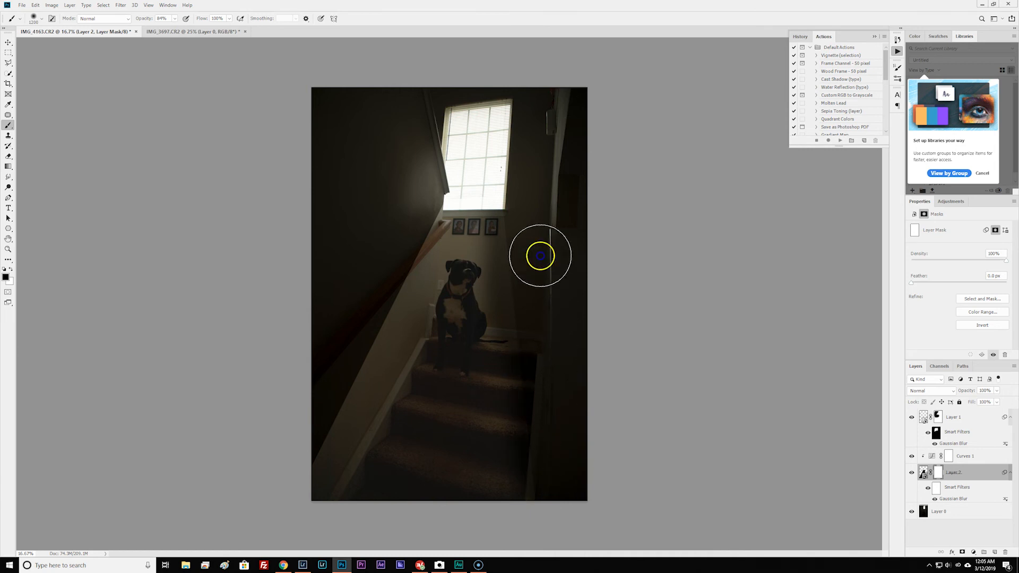
click(412, 212)
mouse_move(412, 212)
mouse_down()
mouse_move(334, 387)
mouse_move(287, 439)
mouse_move(367, 530)
mouse_move(494, 524)
mouse_move(414, 208)
mouse_move(335, 388)
mouse_move(281, 456)
mouse_up()
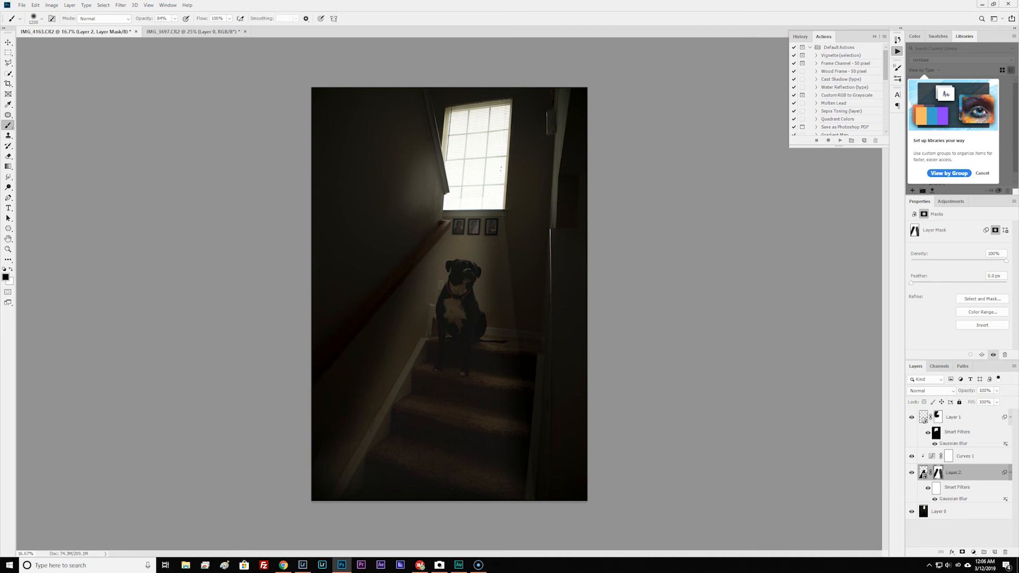
Lower Layer 2's opacity to about 78% and paint more black on its mask along both beam edges.
click(971, 474)
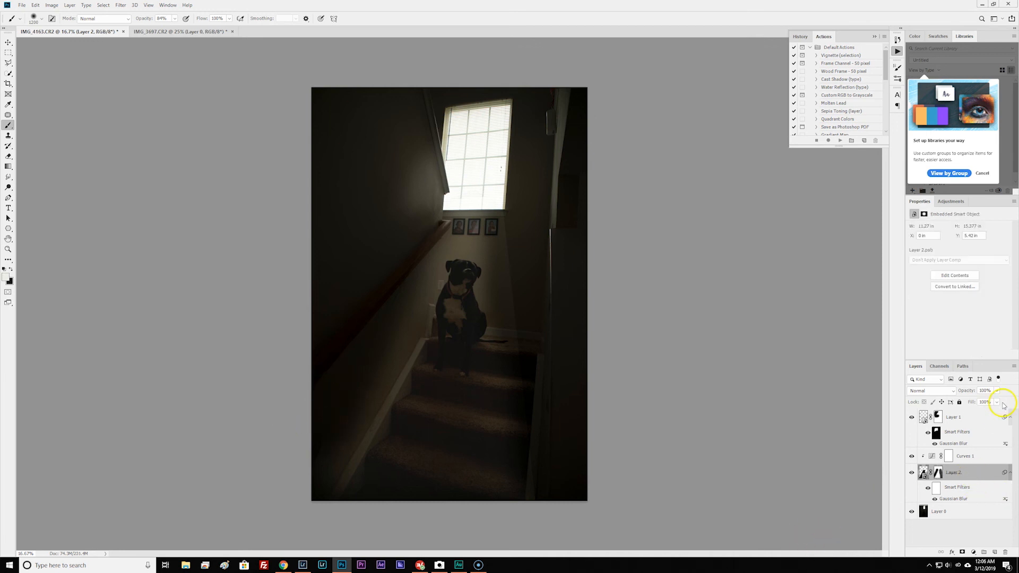
click(997, 390)
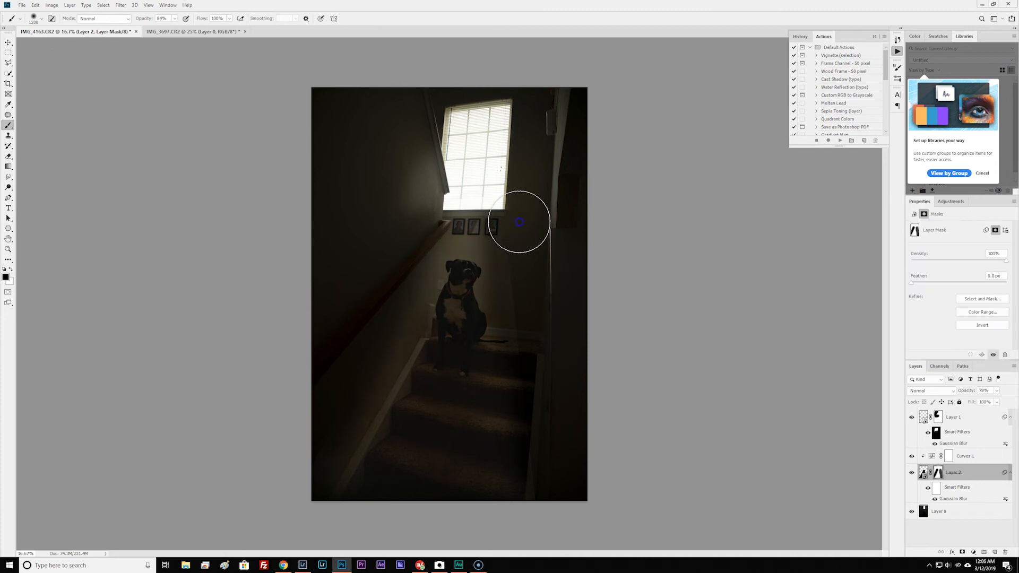
drag(519, 222, 553, 399)
drag(420, 214, 342, 398)
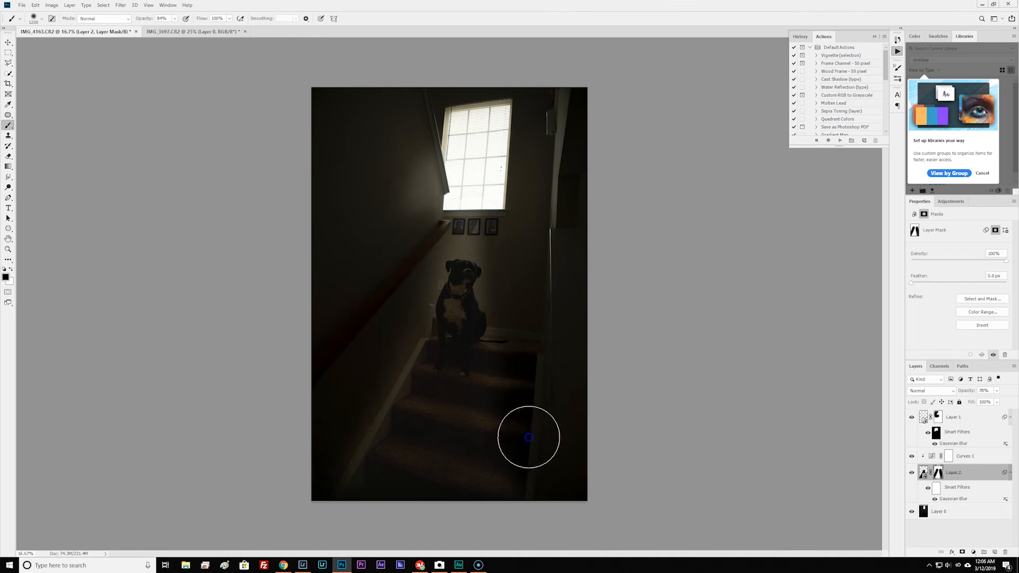
drag(593, 256, 592, 255)
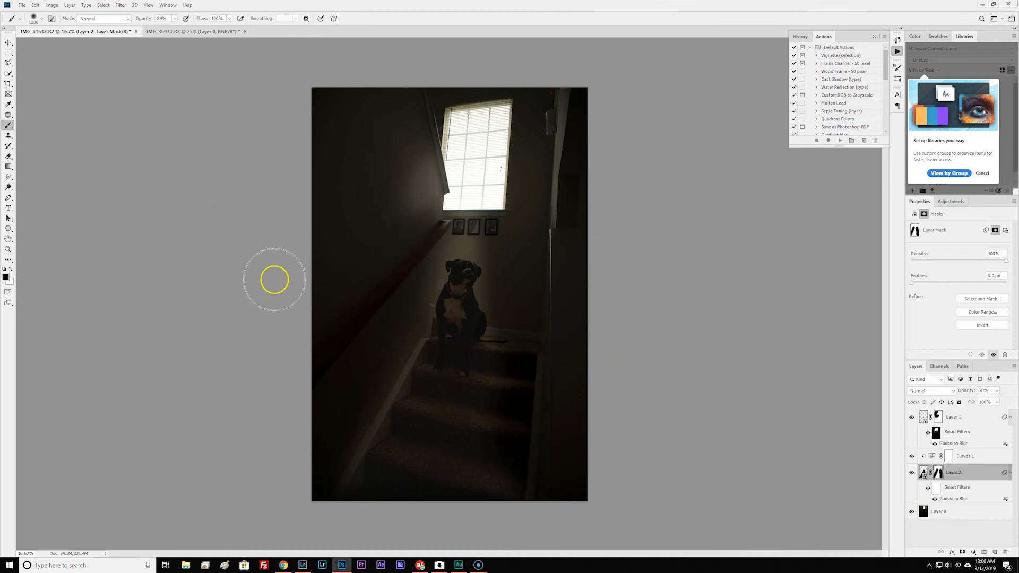
Refine the beam's right edge on Layer 2's mask with a smaller brush, painting white below the picture frames and black just outside the beam.
click(11, 270)
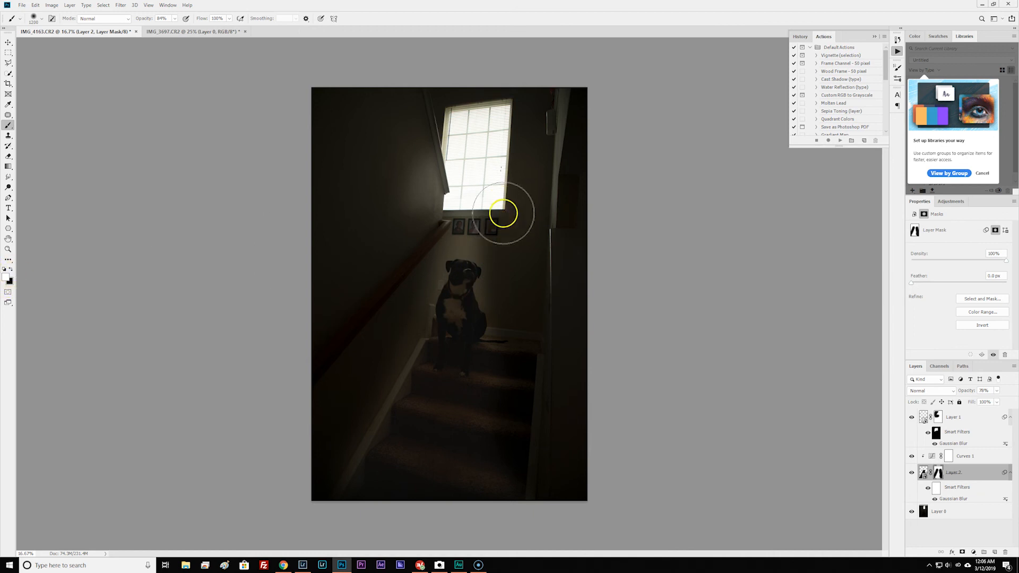
key(bracketleft)
key(bracketleft)
key(bracketleft)
key(bracketleft)
key(bracketleft)
key(bracketleft)
key(bracketleft)
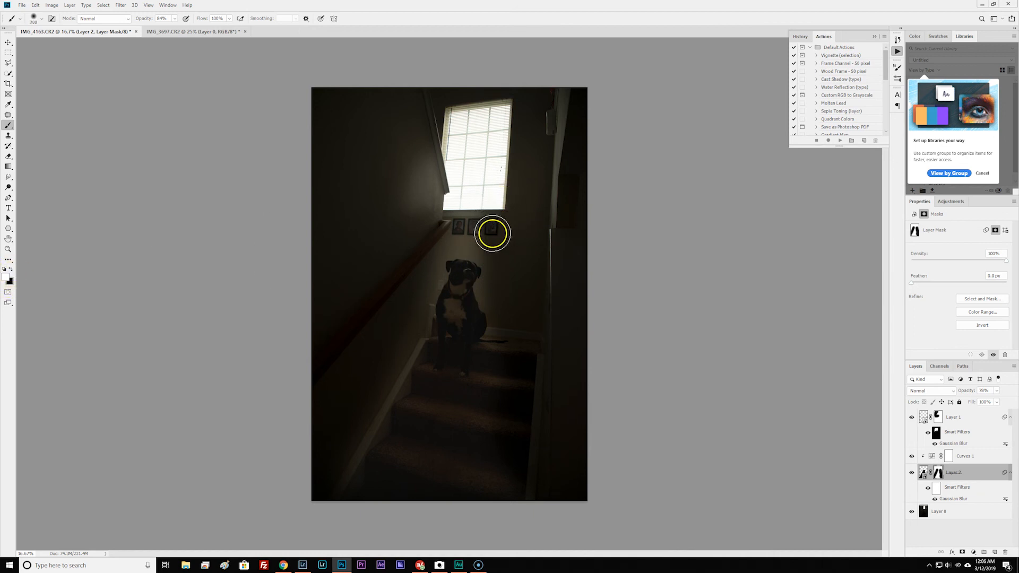
mouse_move(489, 230)
mouse_down()
mouse_move(485, 313)
mouse_move(492, 330)
mouse_move(497, 314)
mouse_move(496, 349)
mouse_move(497, 250)
mouse_up()
key(x)
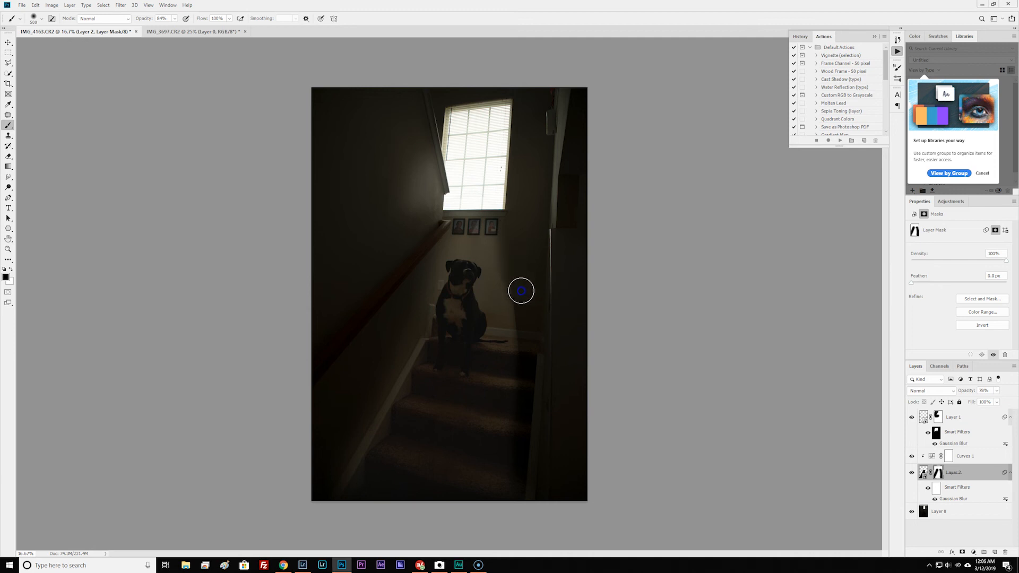
click(516, 280)
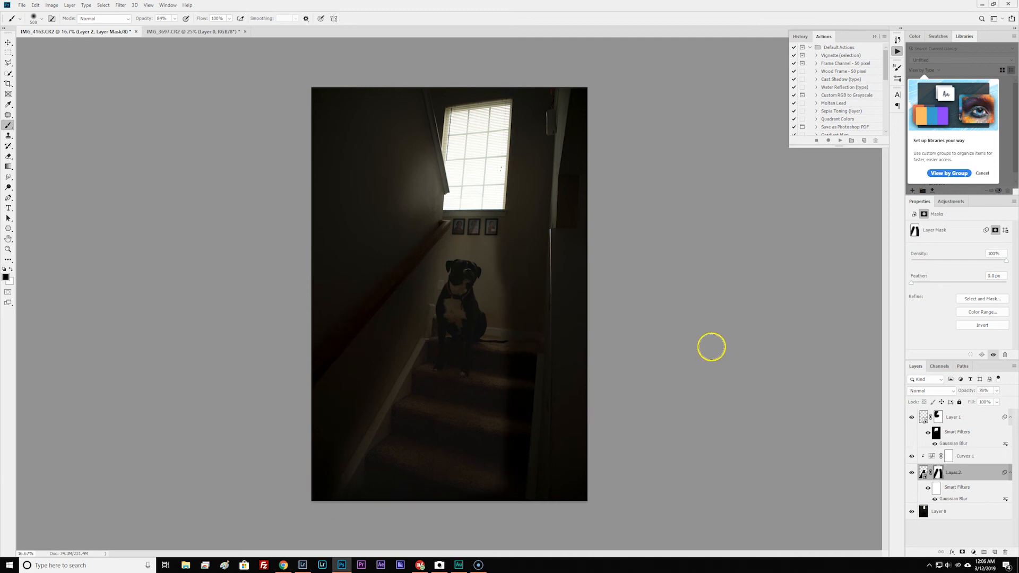
Group Layer 1, Curves 1 and Layer 2, and toggle the group's visibility to compare against the original photo.
click(962, 415)
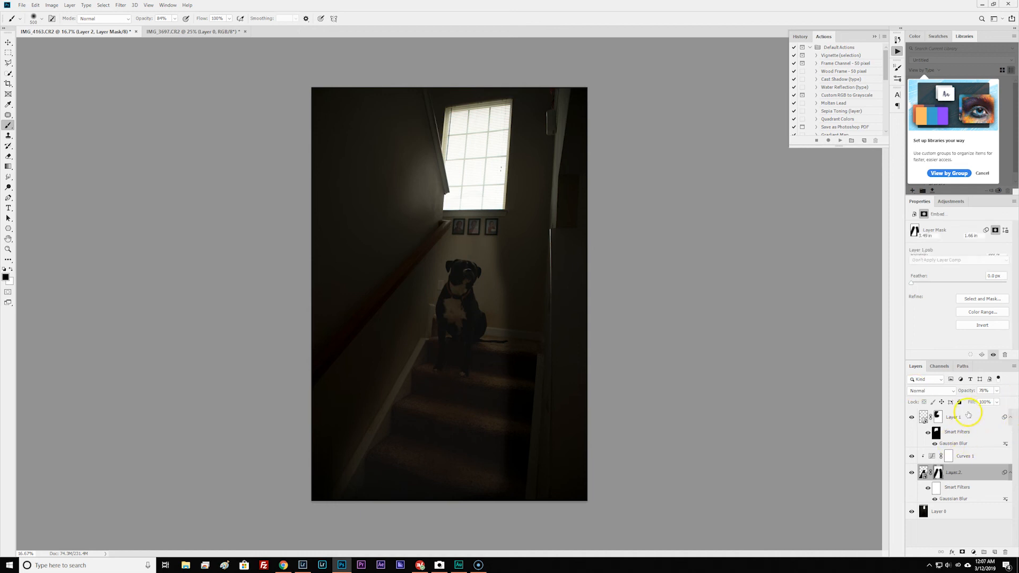
shift+click(967, 476)
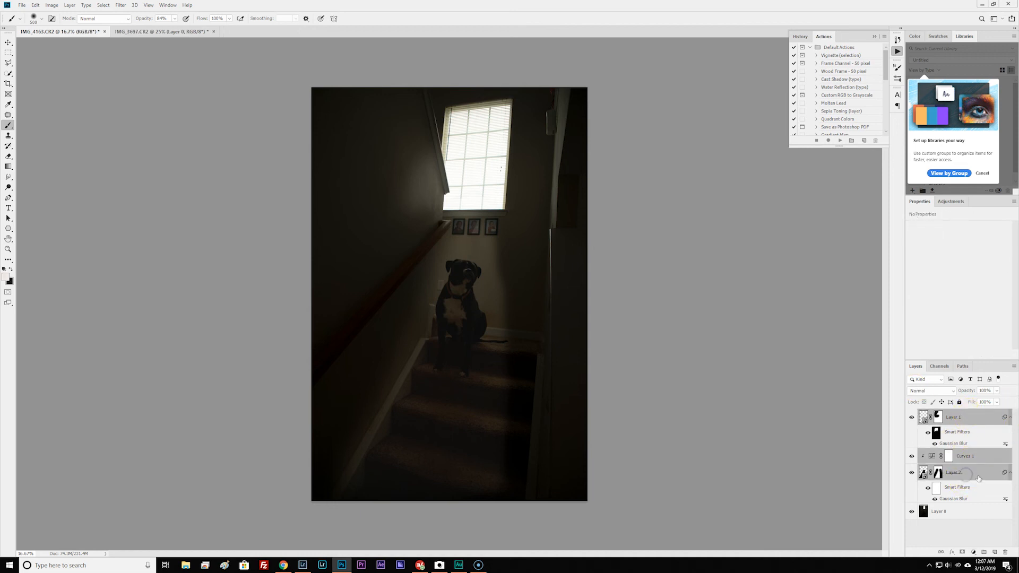
key(ctrl+g)
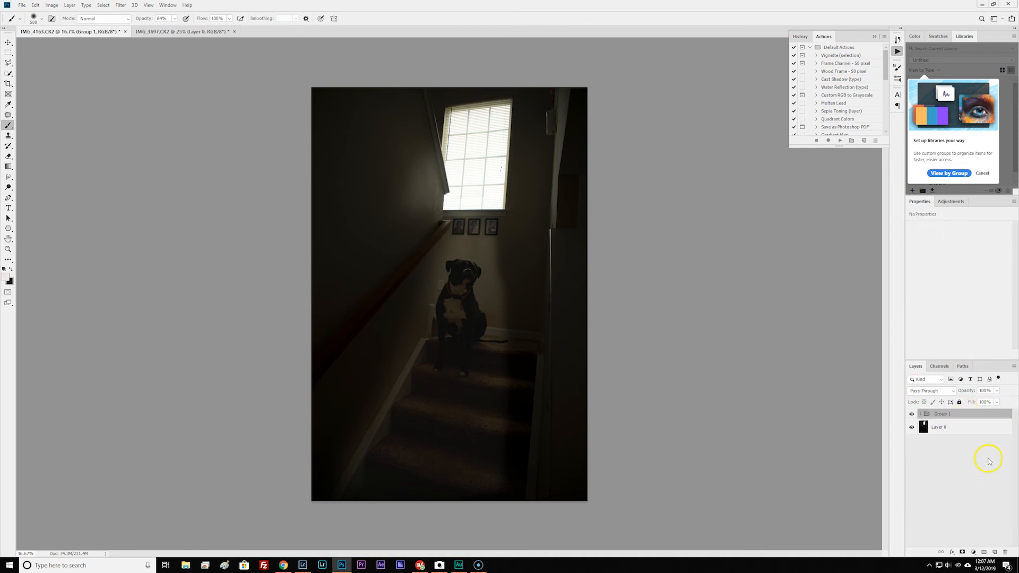
click(911, 414)
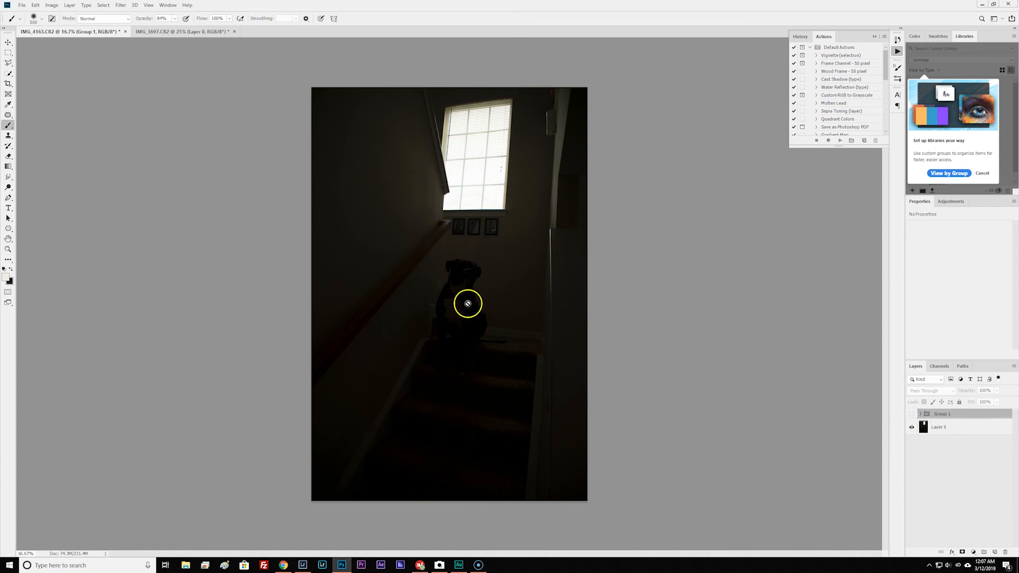
click(912, 414)
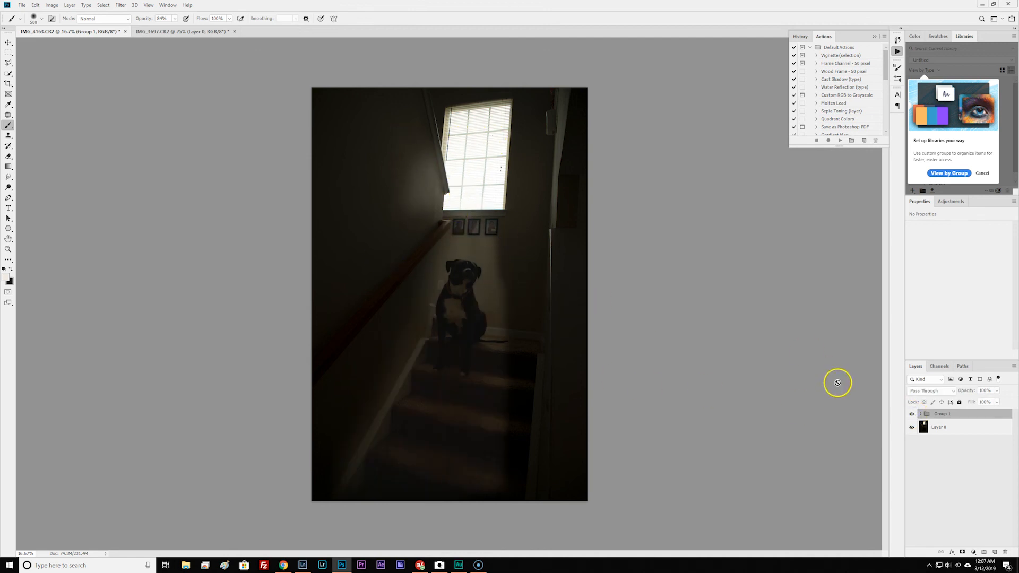
Expand the group and touch up Layer 2's mask beside the dog's head, painting white inside the beam and black along its right edge.
click(921, 414)
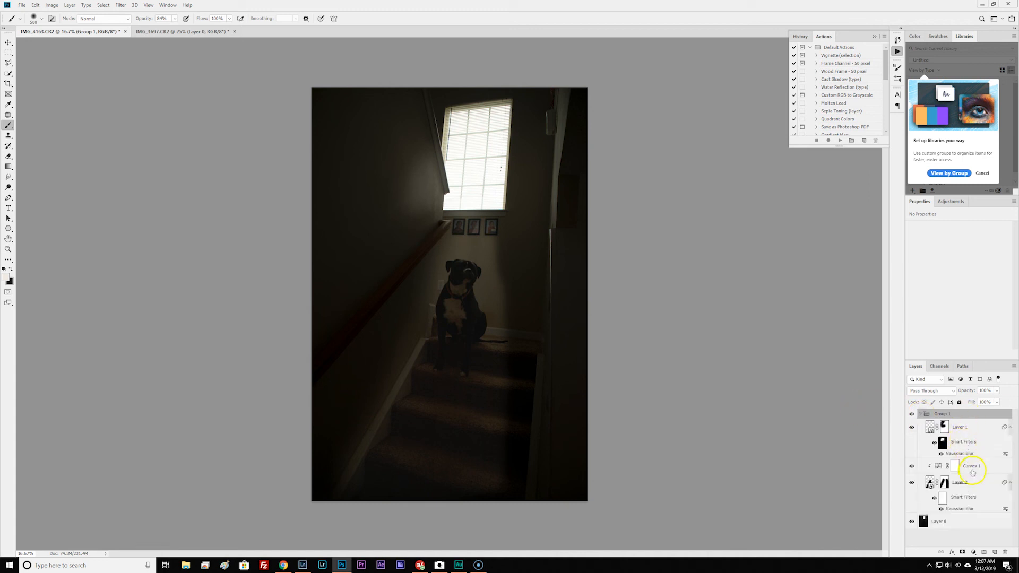
click(979, 487)
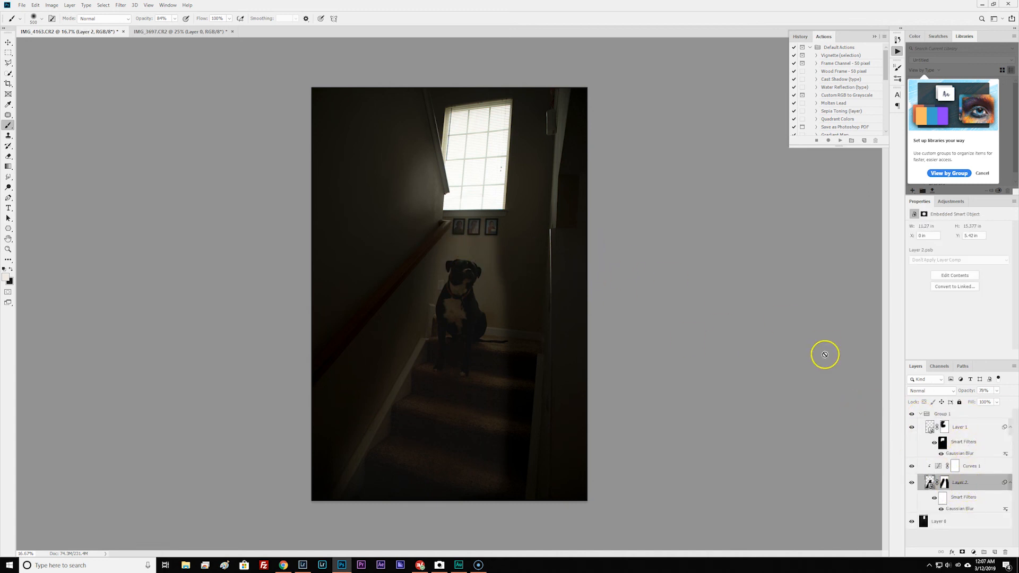
click(945, 483)
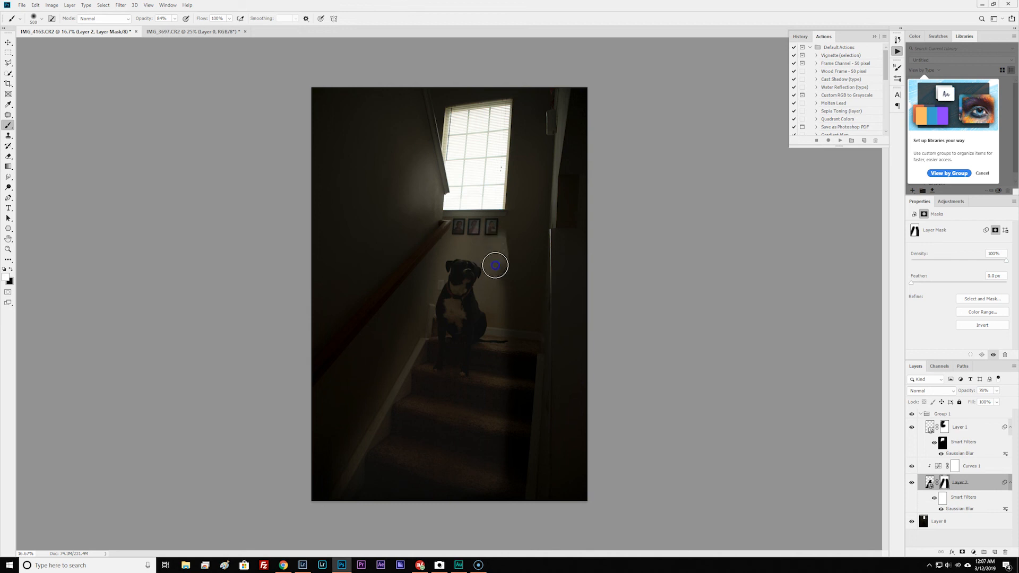
key(x)
mouse_move(500, 298)
mouse_down()
mouse_move(517, 261)
mouse_move(523, 309)
mouse_move(523, 248)
mouse_up()
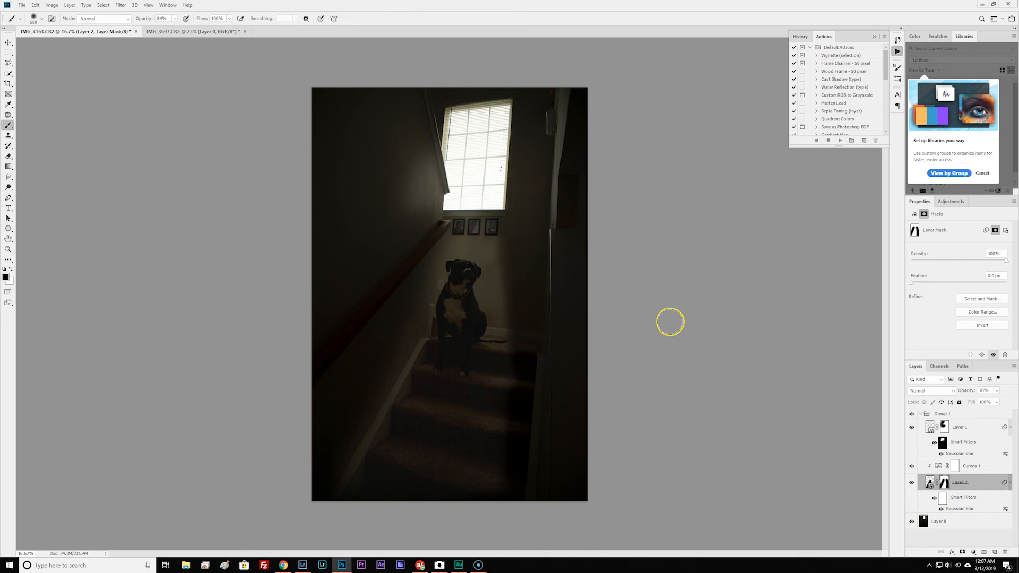